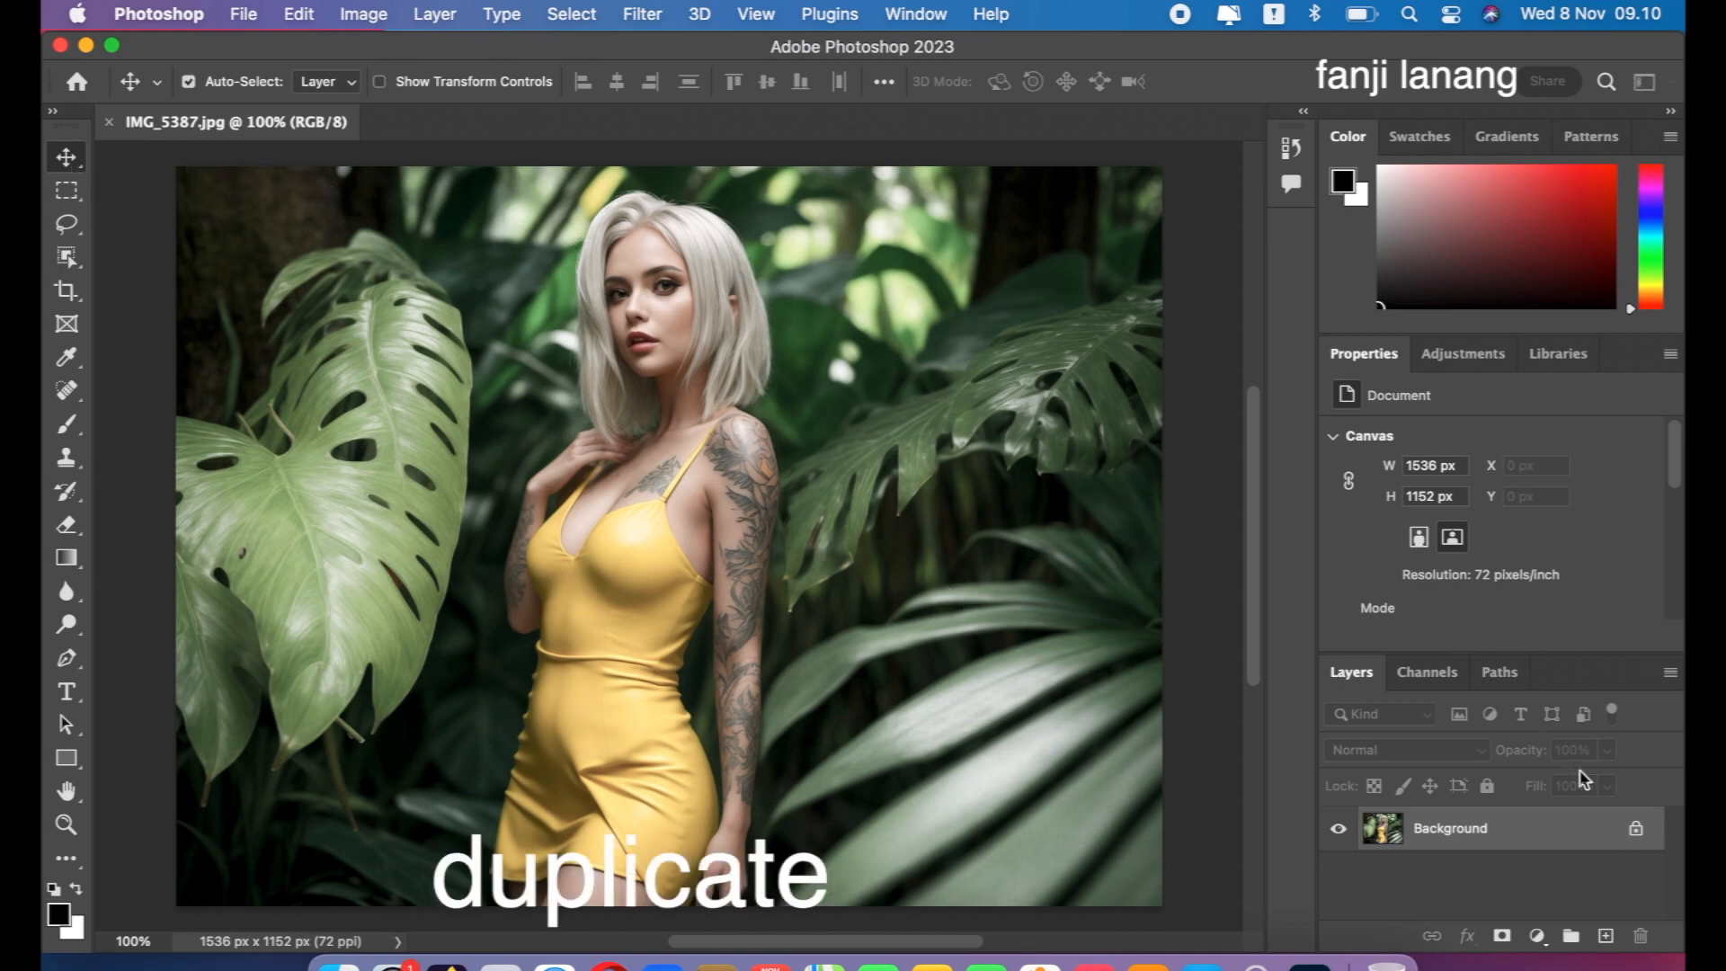
Step: Duplicate the Background layer and open the Camera Raw Filter on the copy
drag(1571, 854, 1606, 935)
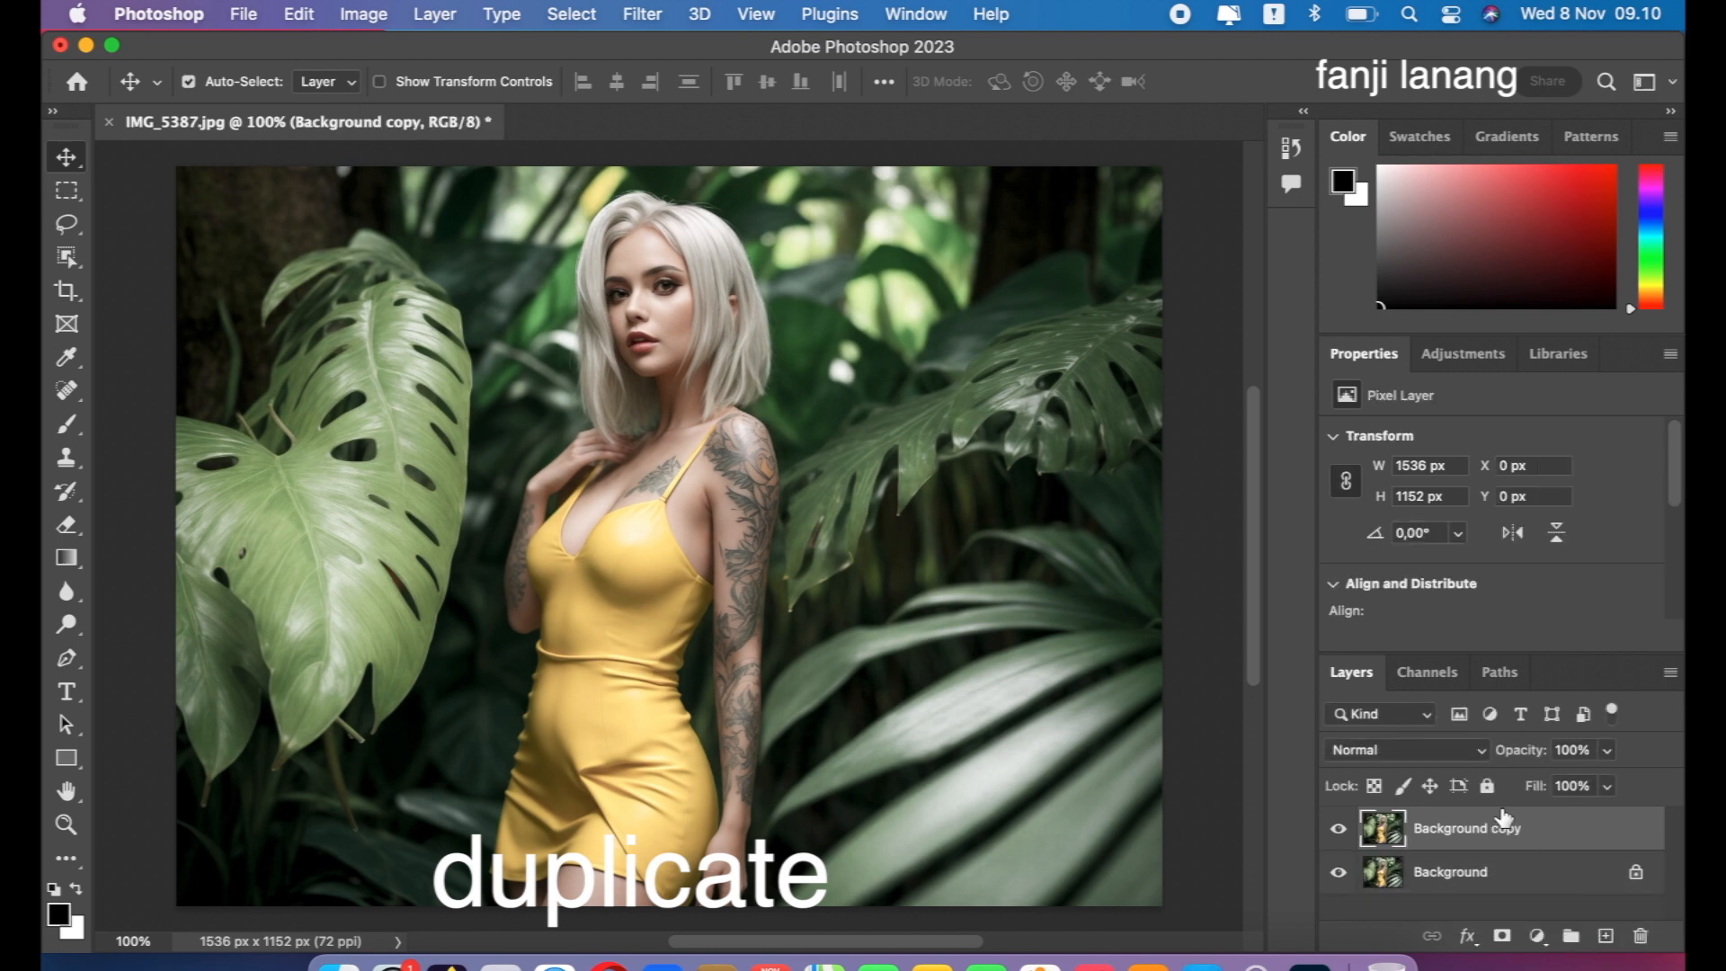
drag(1512, 651, 1514, 525)
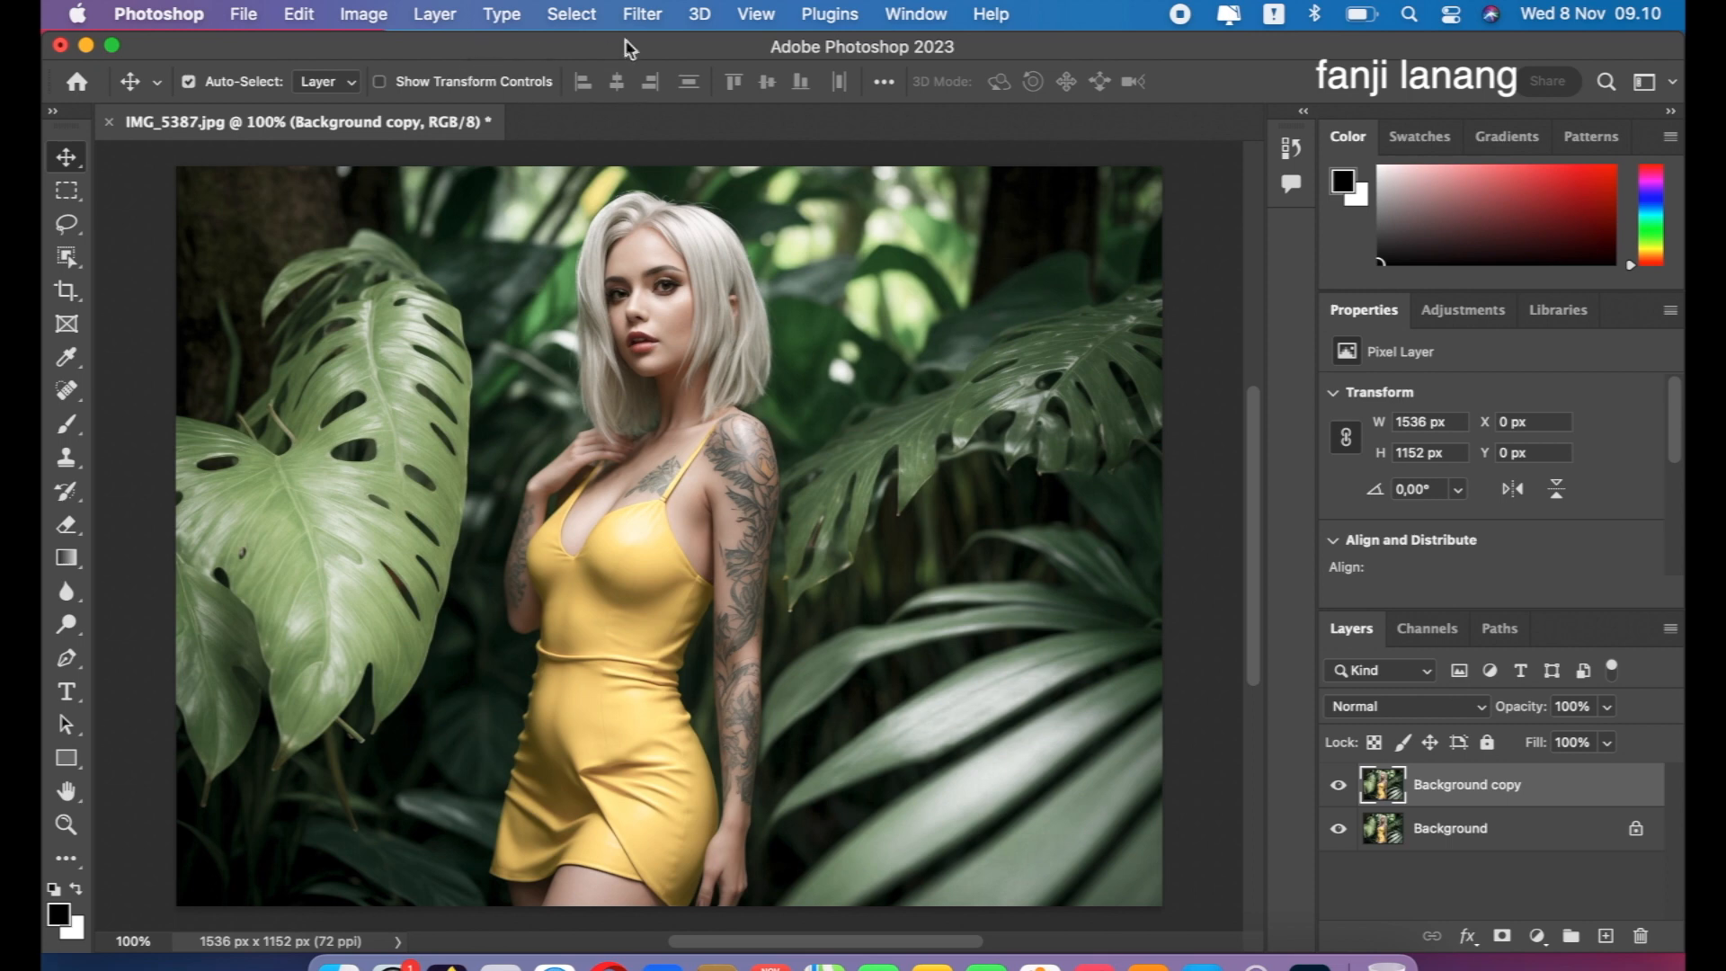
click(644, 14)
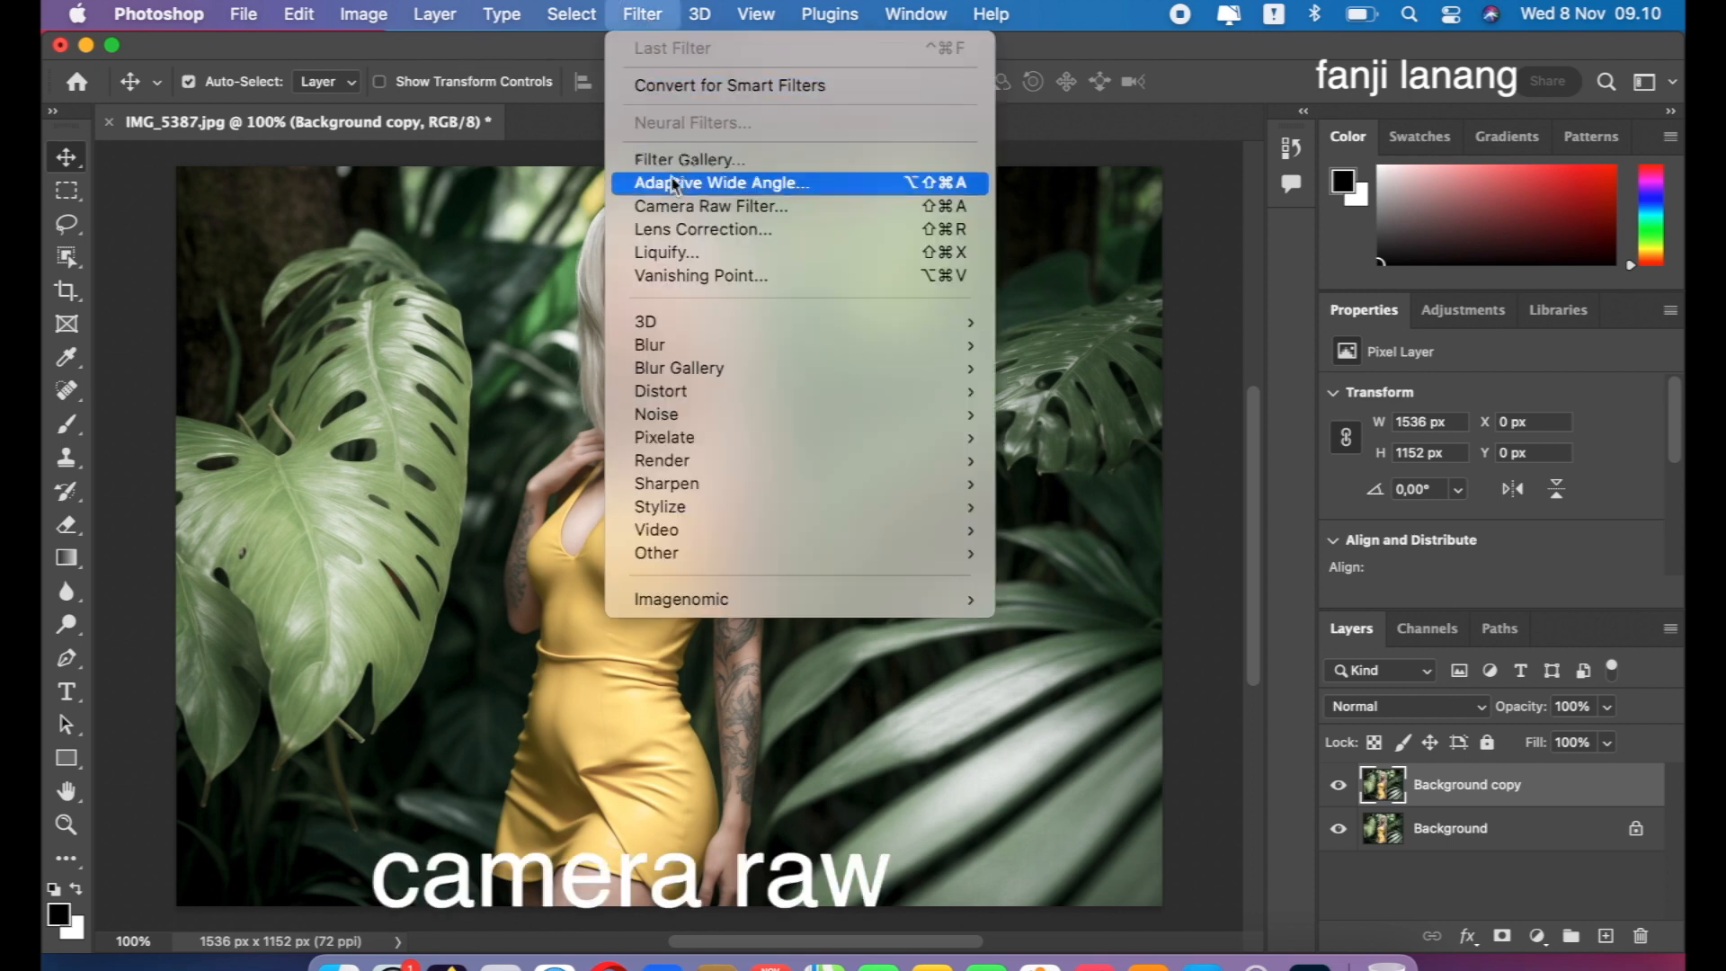
click(674, 207)
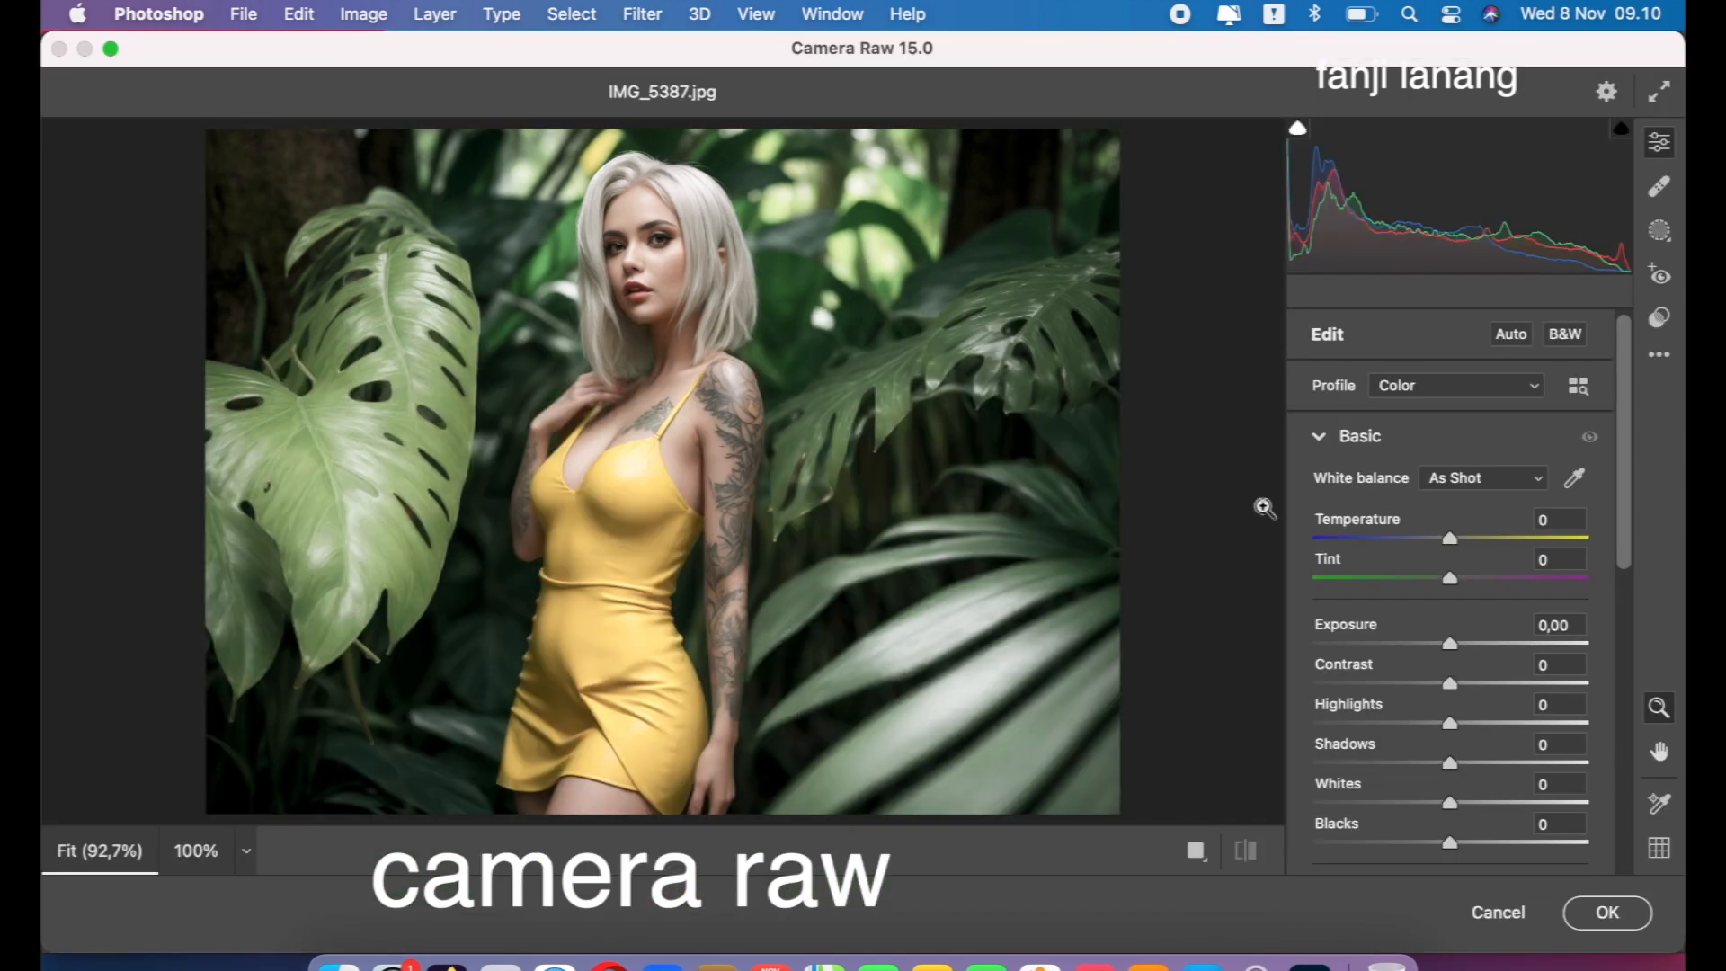
Step: In the Basic adjustments, set Exposure to -0,40, Contrast to +10, Highlights to -50, Shadows to +10 and Blacks to -35, and compare with the original
drag(1449, 643, 1438, 647)
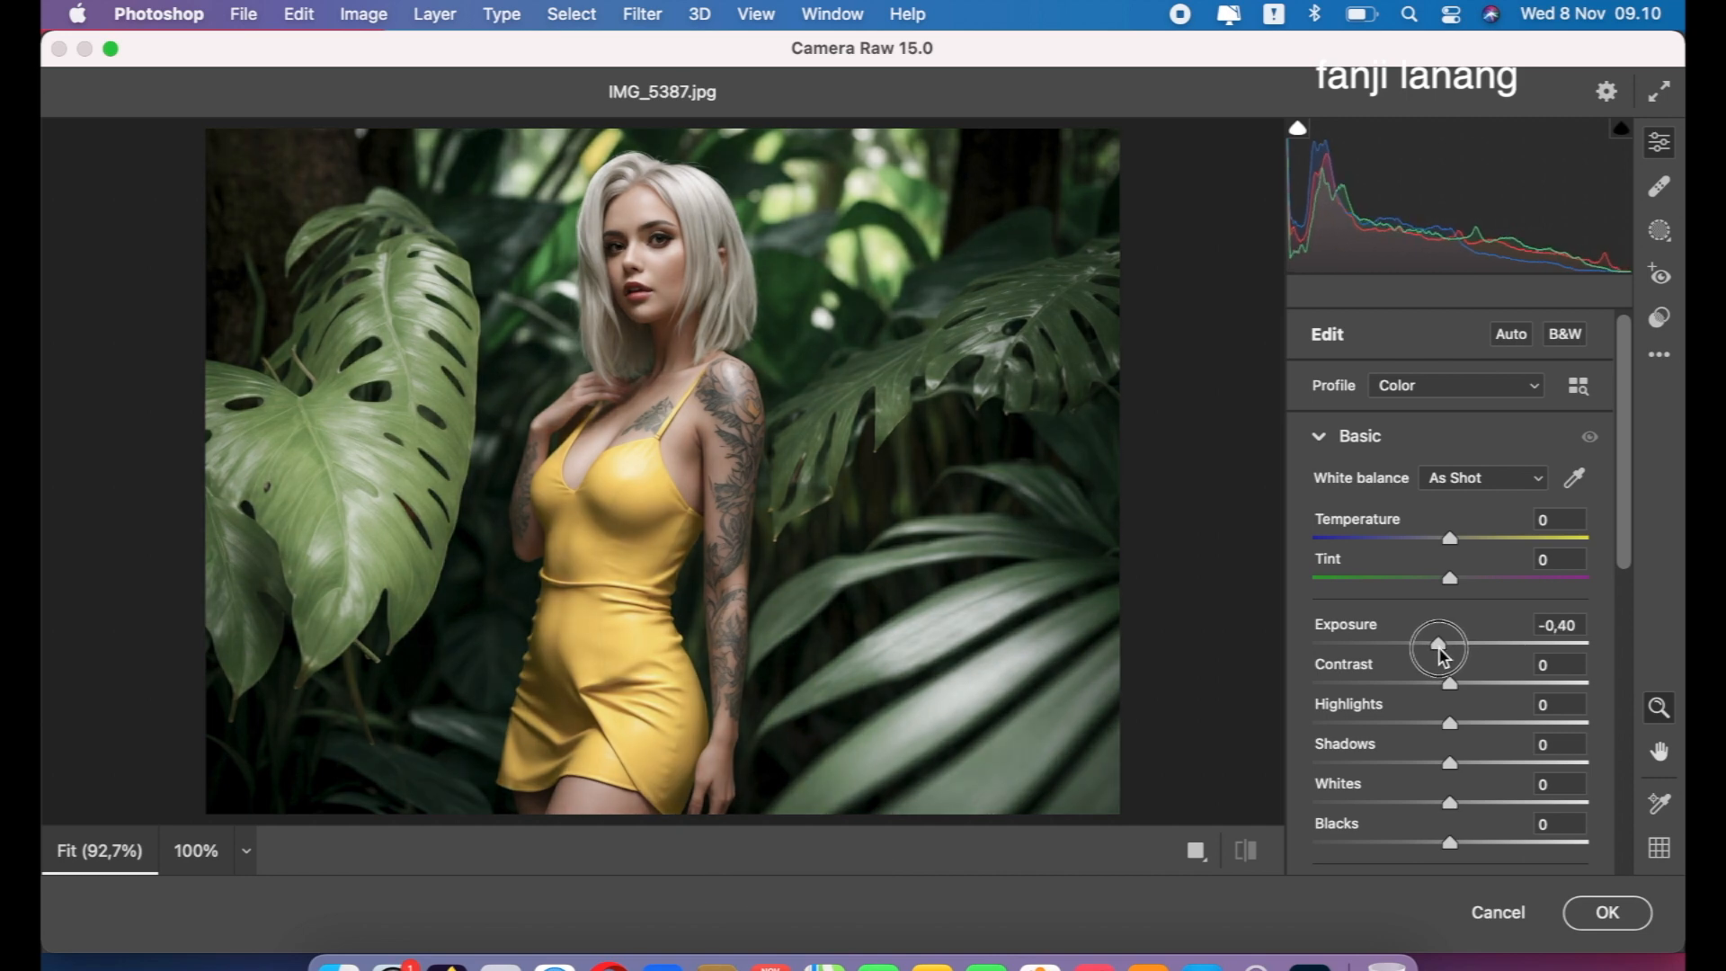
drag(1448, 682, 1389, 742)
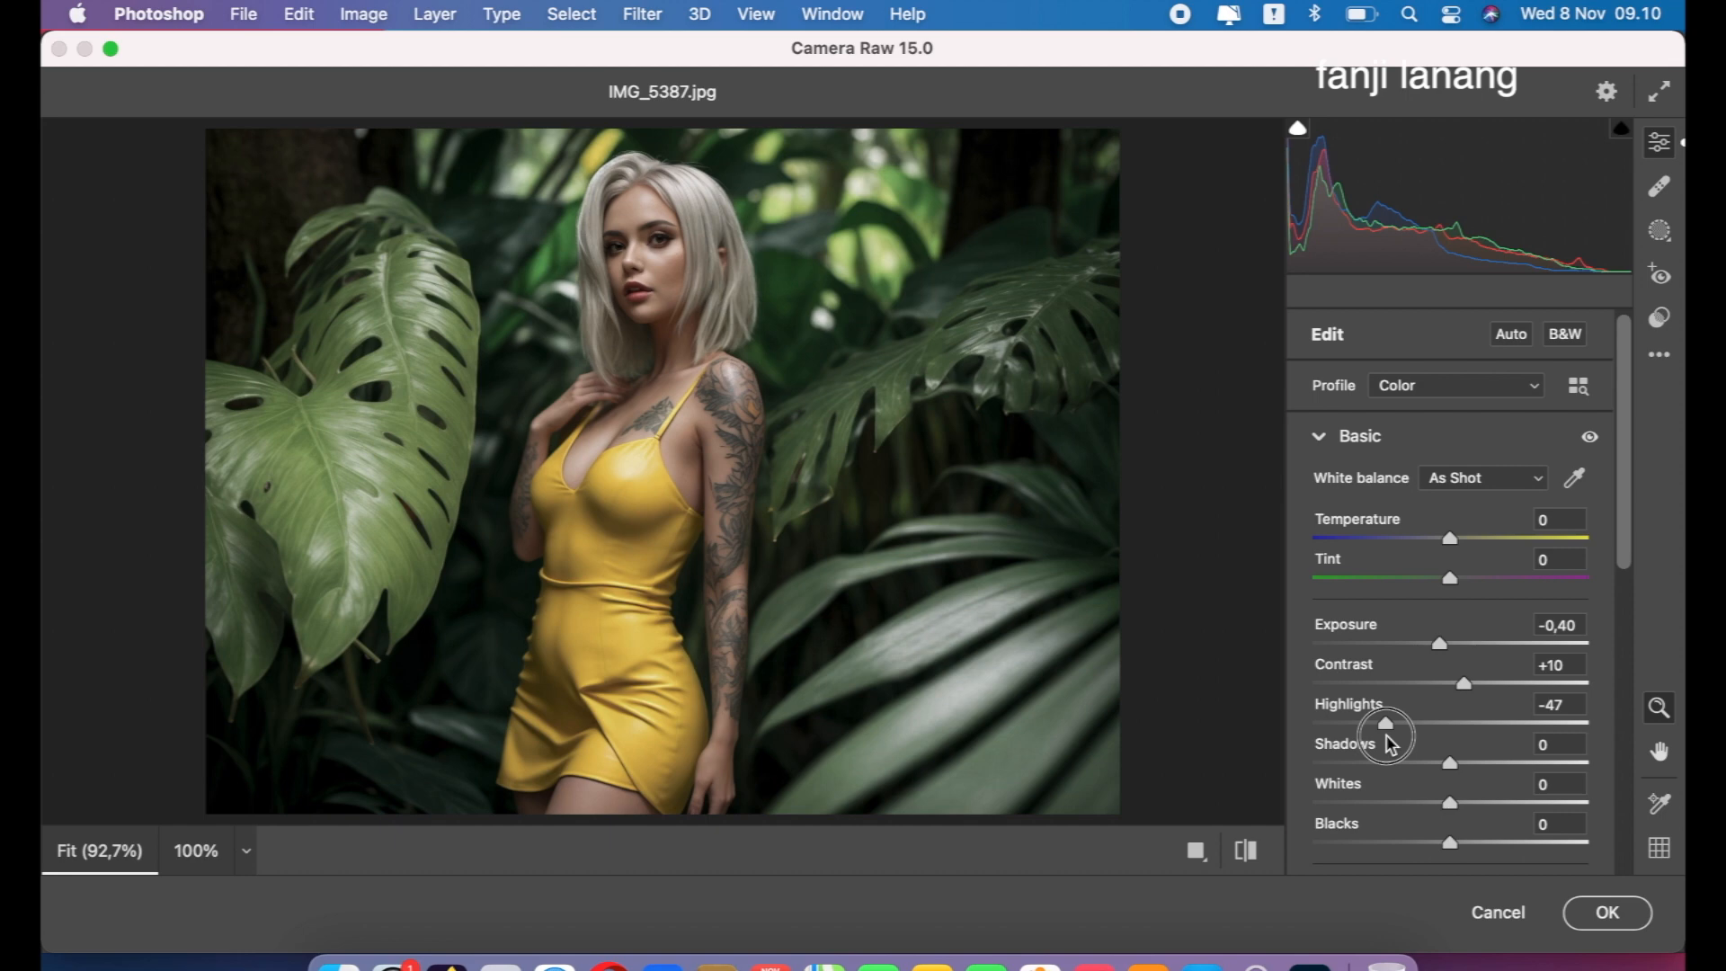
drag(1392, 742, 1386, 744)
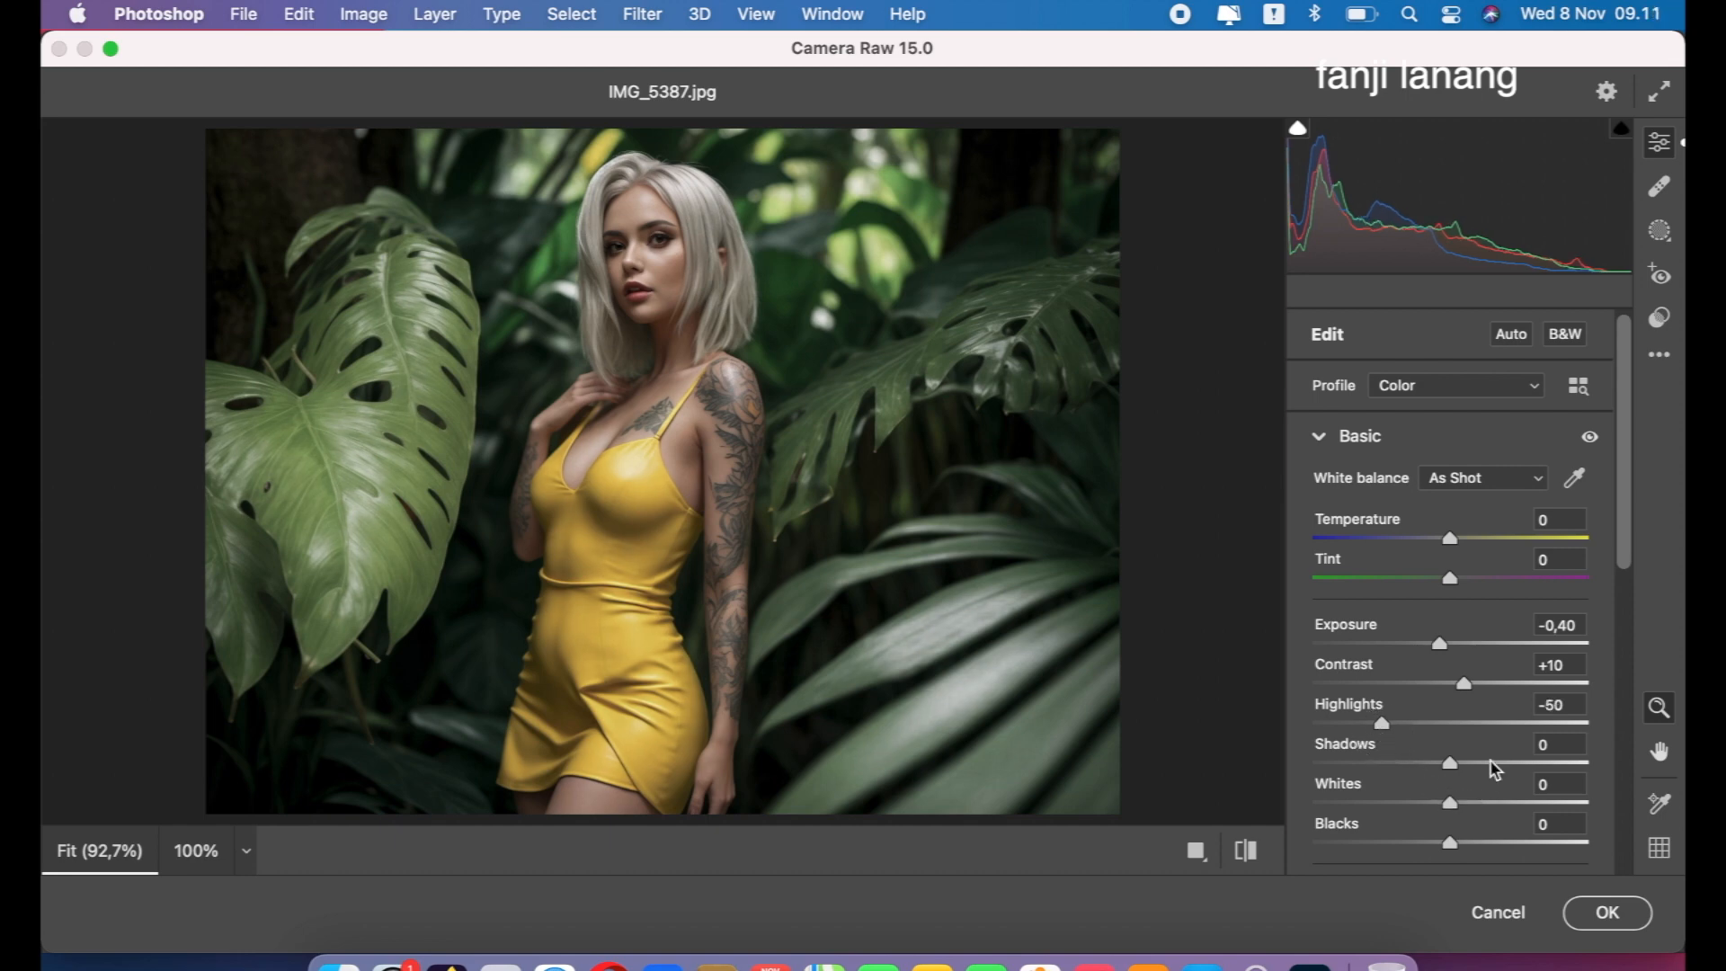
drag(1491, 763, 1464, 787)
drag(1623, 563, 1623, 597)
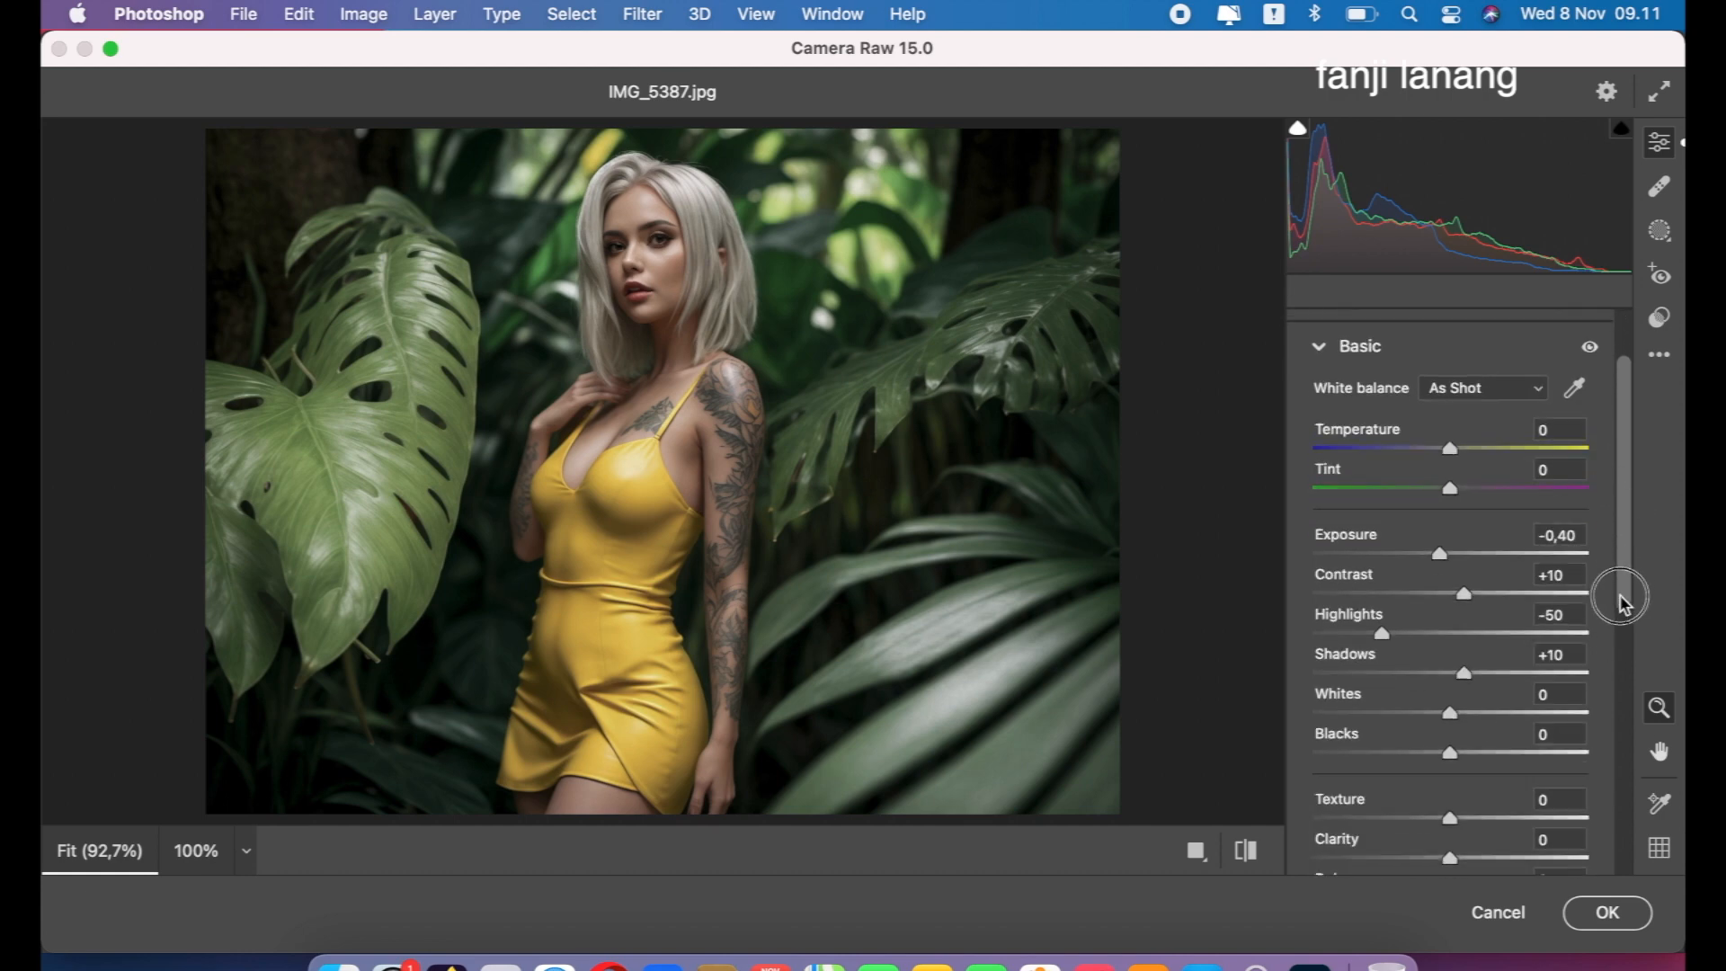
mouse_move(1432, 753)
mouse_down()
mouse_move(1367, 755)
mouse_move(1407, 771)
mouse_up()
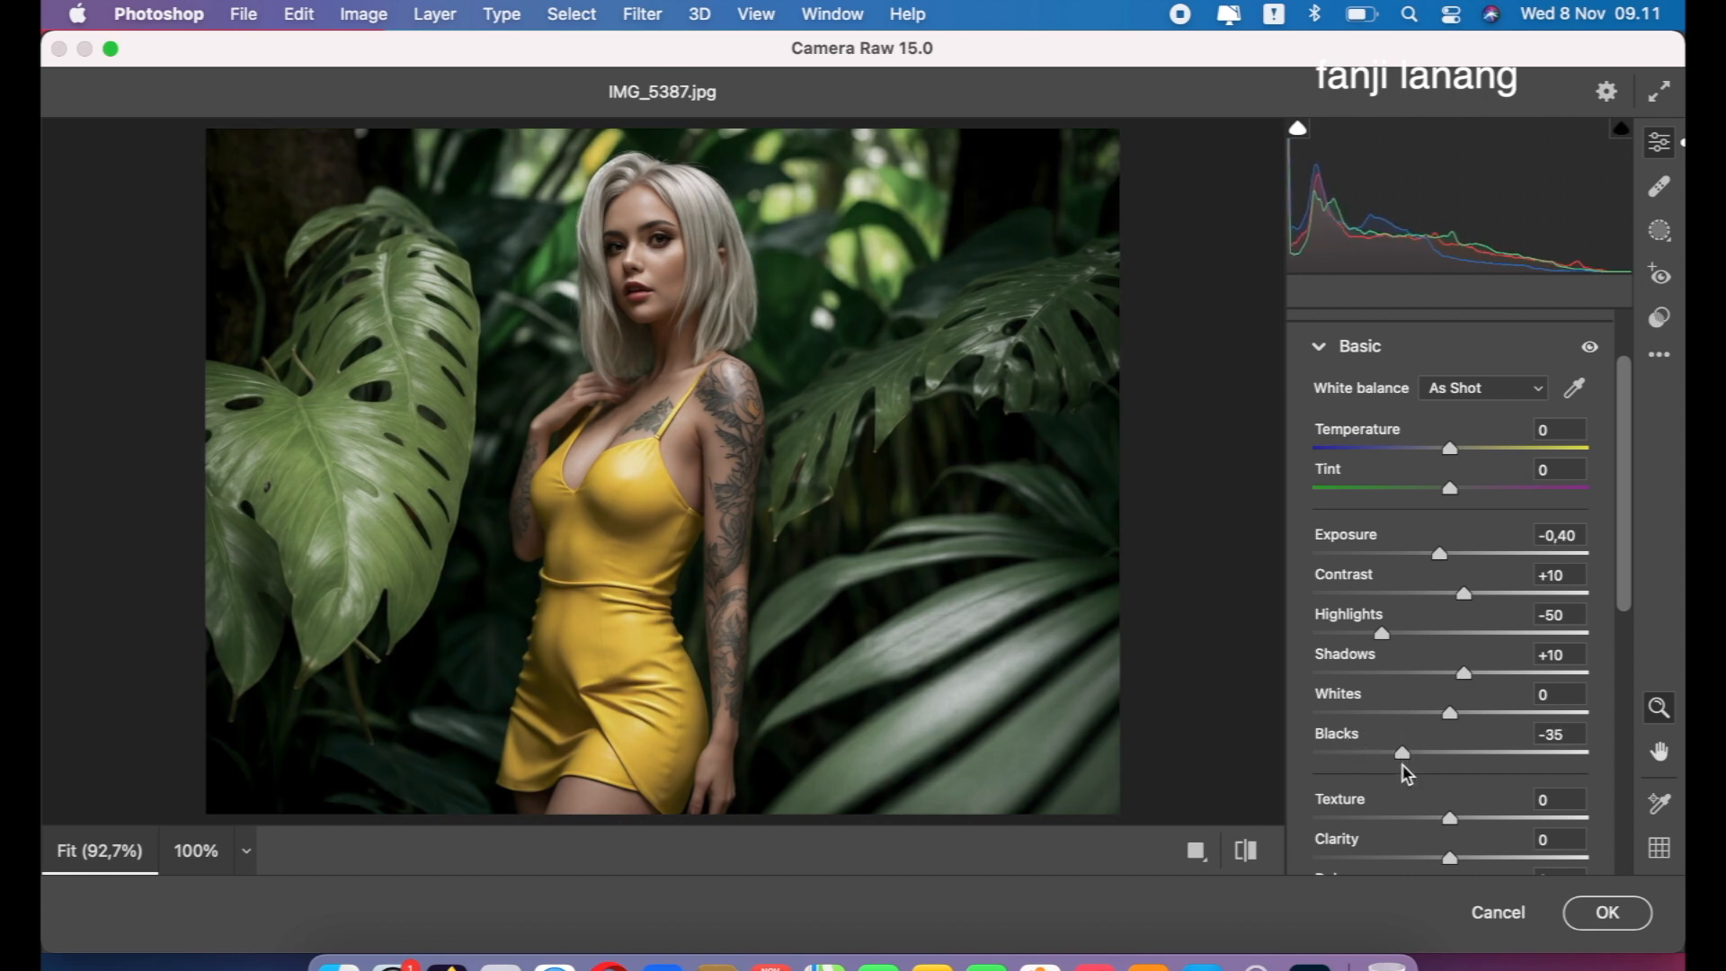
click(1246, 850)
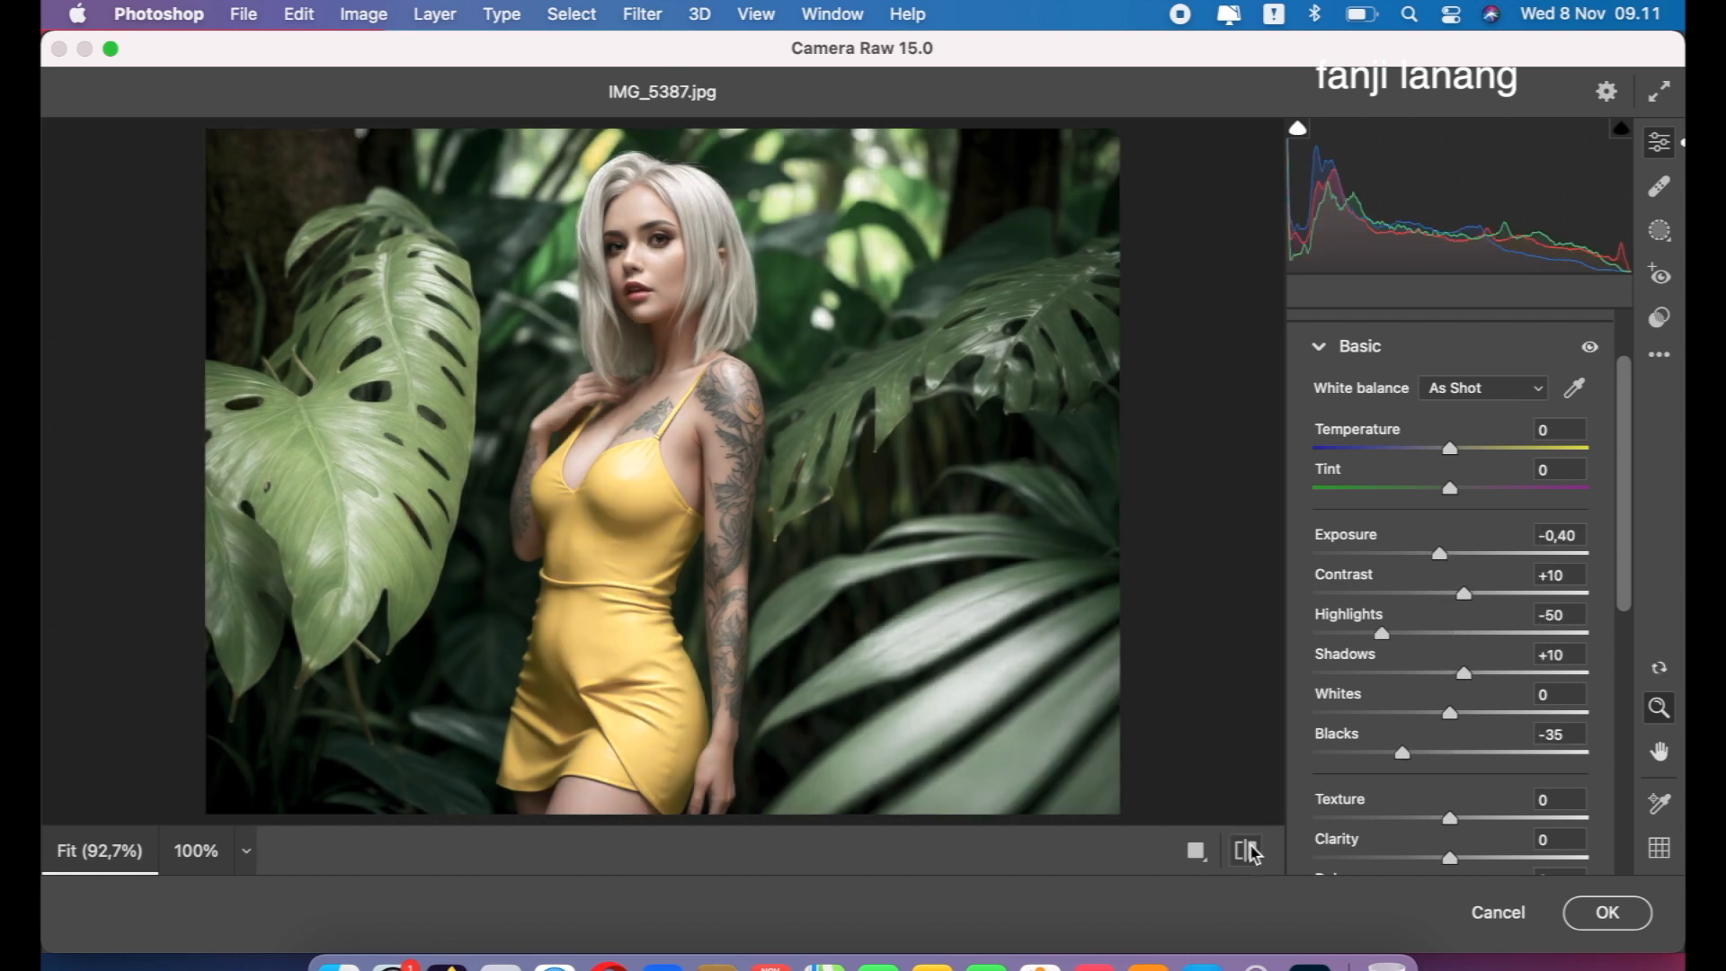
click(1248, 851)
scroll(1623, 355, up, 3)
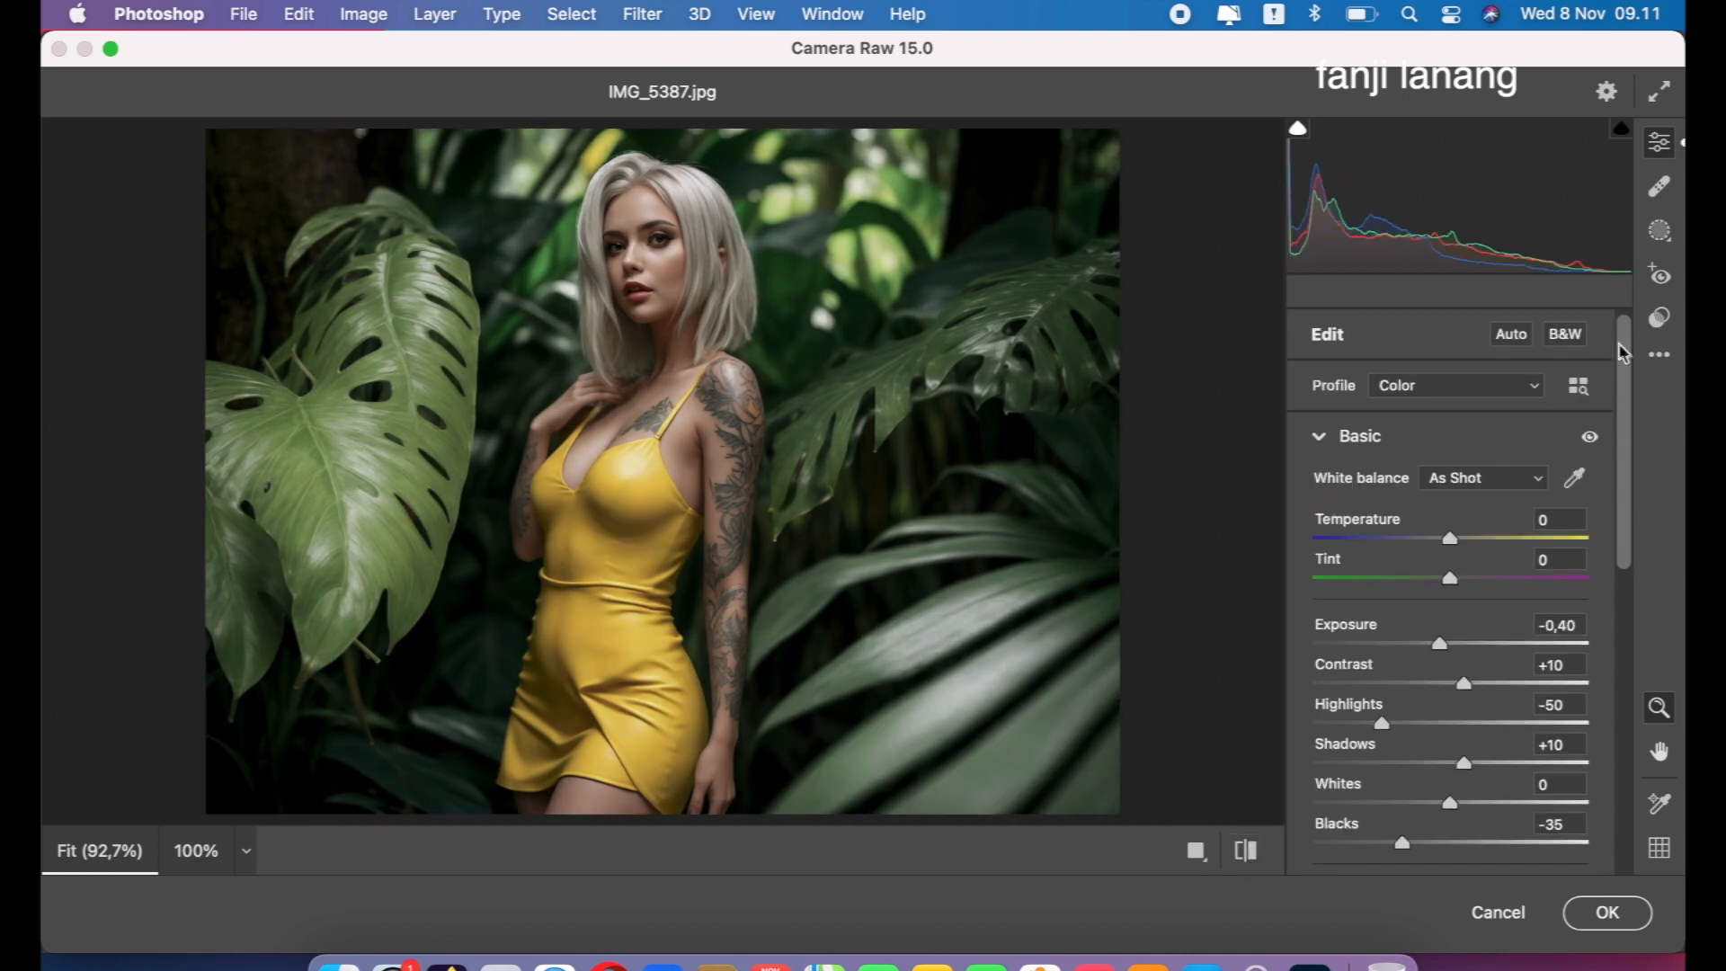
Step: In the Color Mixer, set the hue of Yellows to -19 and of Oranges to +5
click(1322, 442)
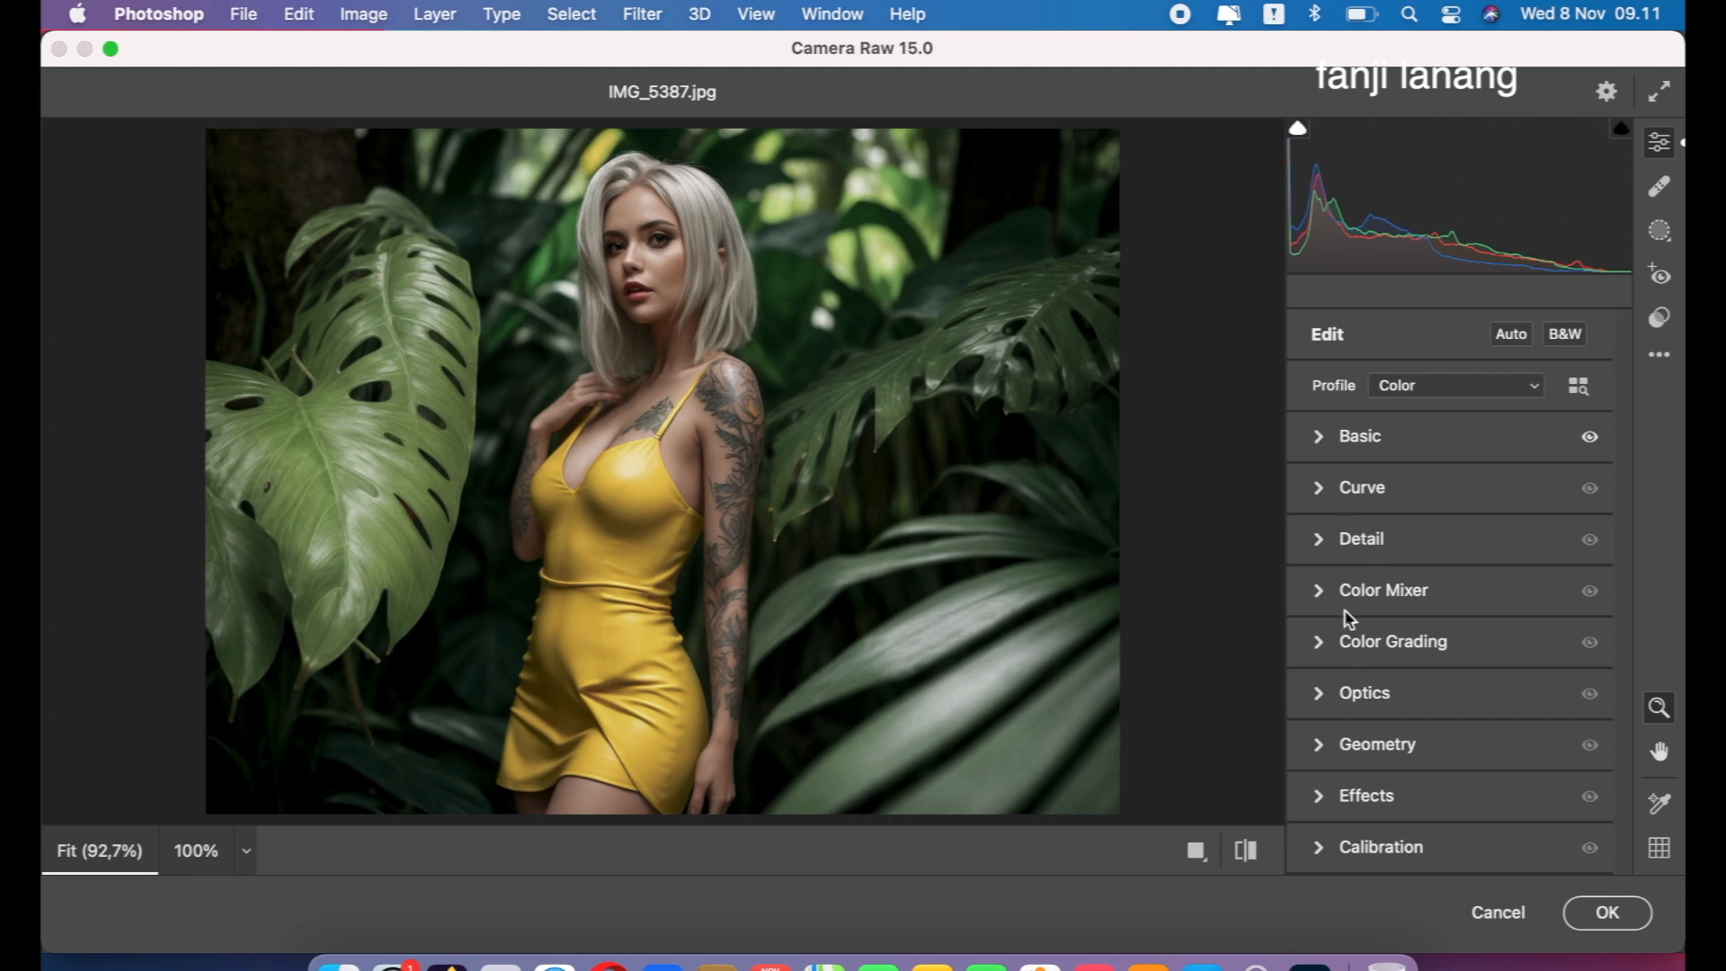
click(1326, 593)
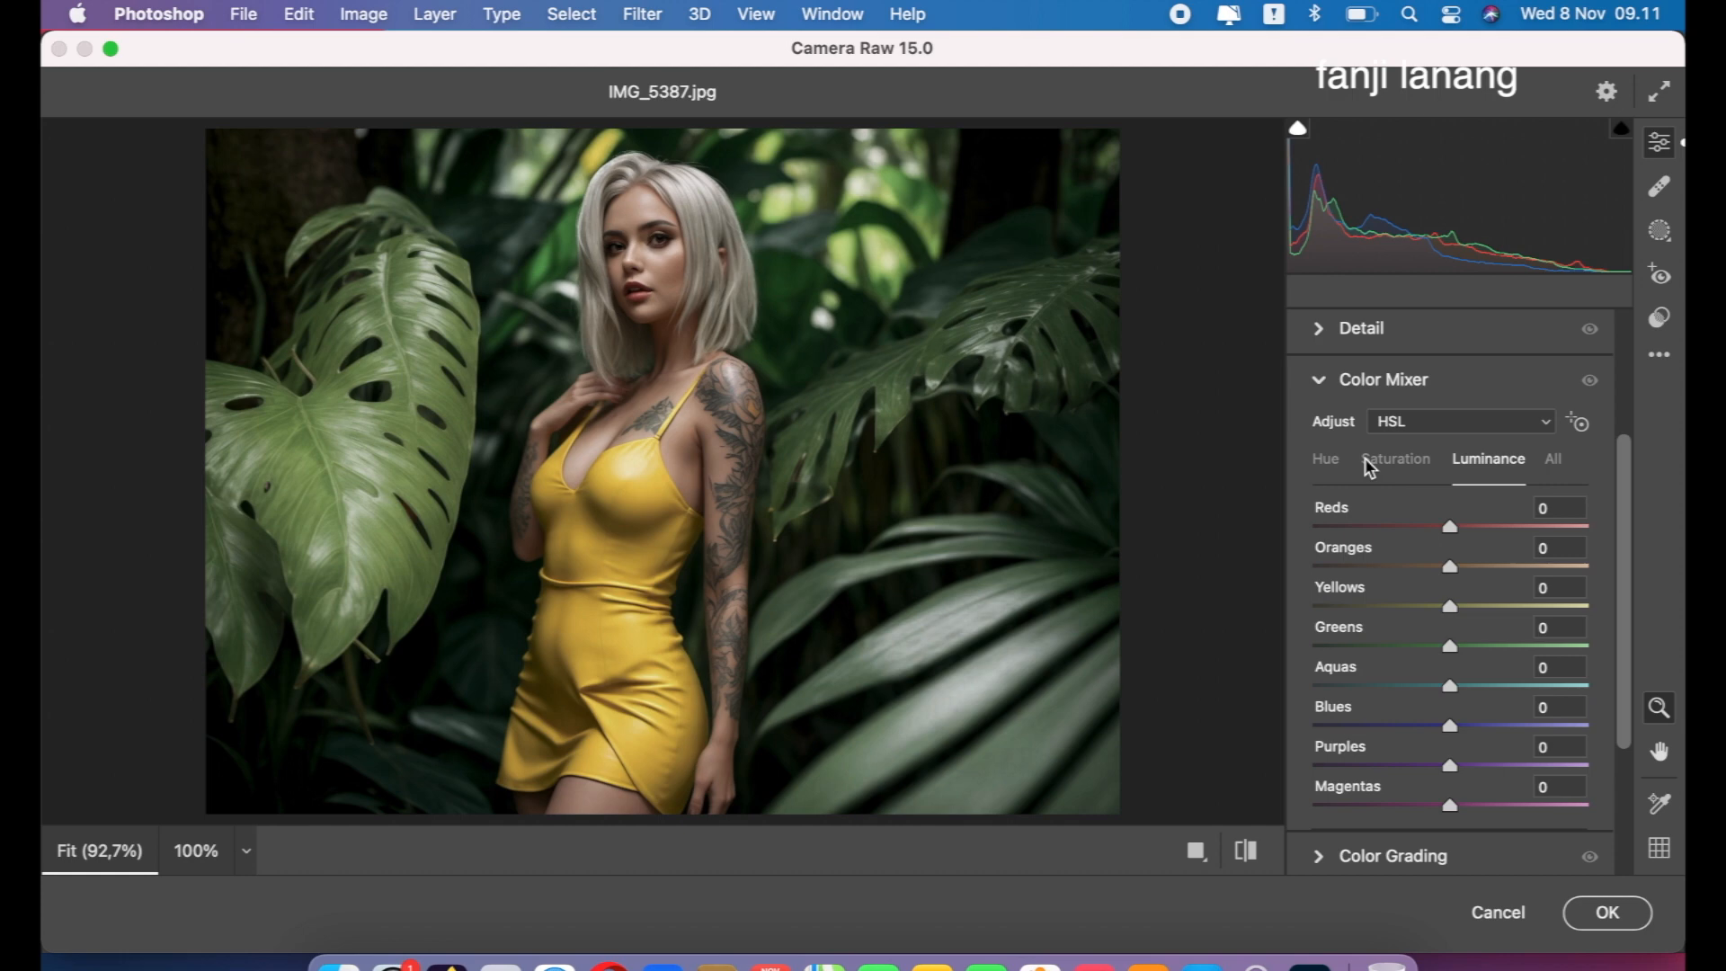
click(1330, 462)
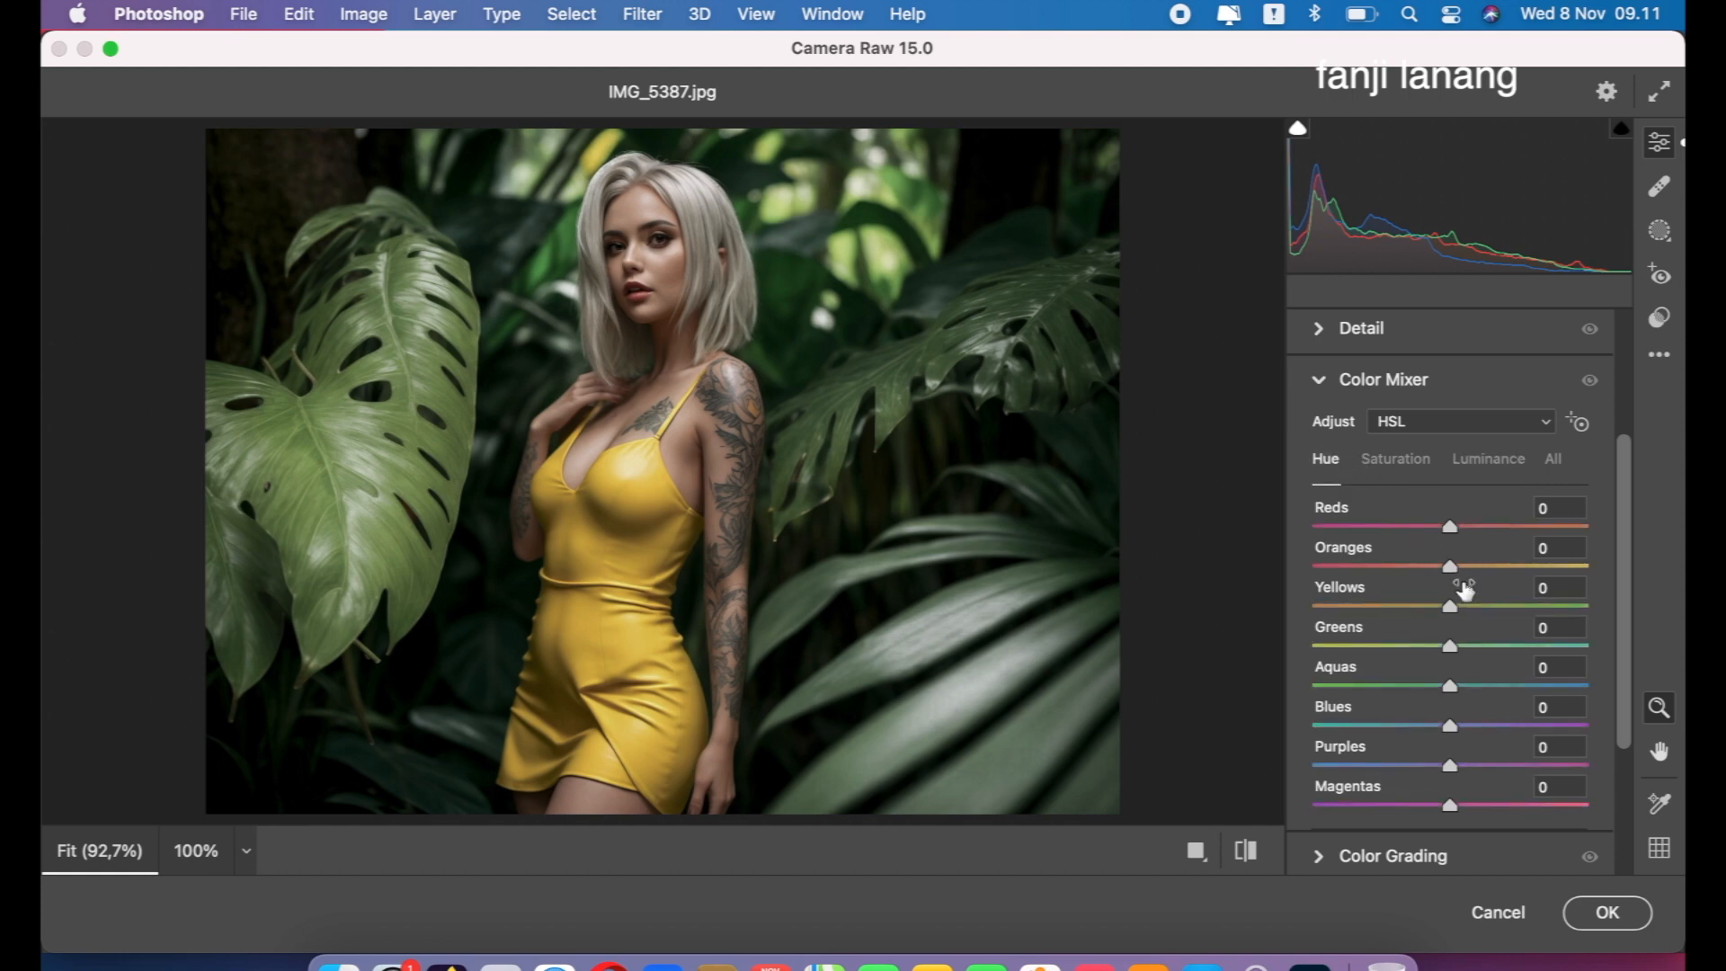
mouse_move(1447, 605)
mouse_down()
mouse_move(1399, 605)
mouse_move(1423, 607)
mouse_up()
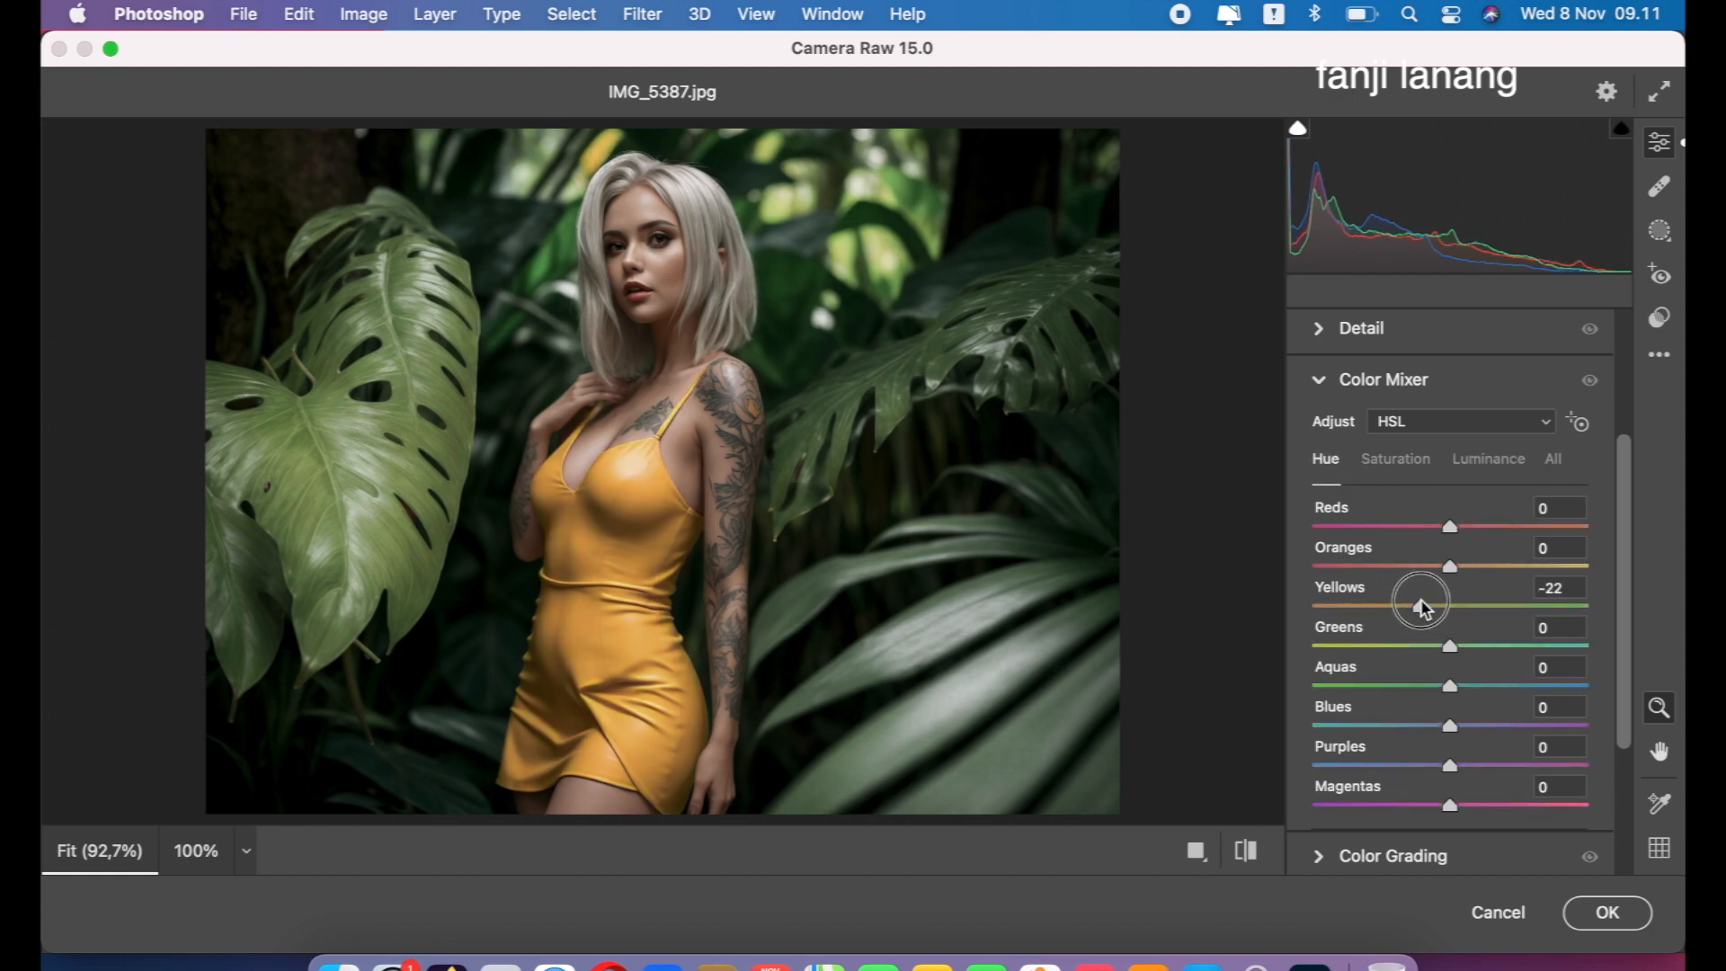
drag(1426, 608, 1460, 581)
click(1459, 567)
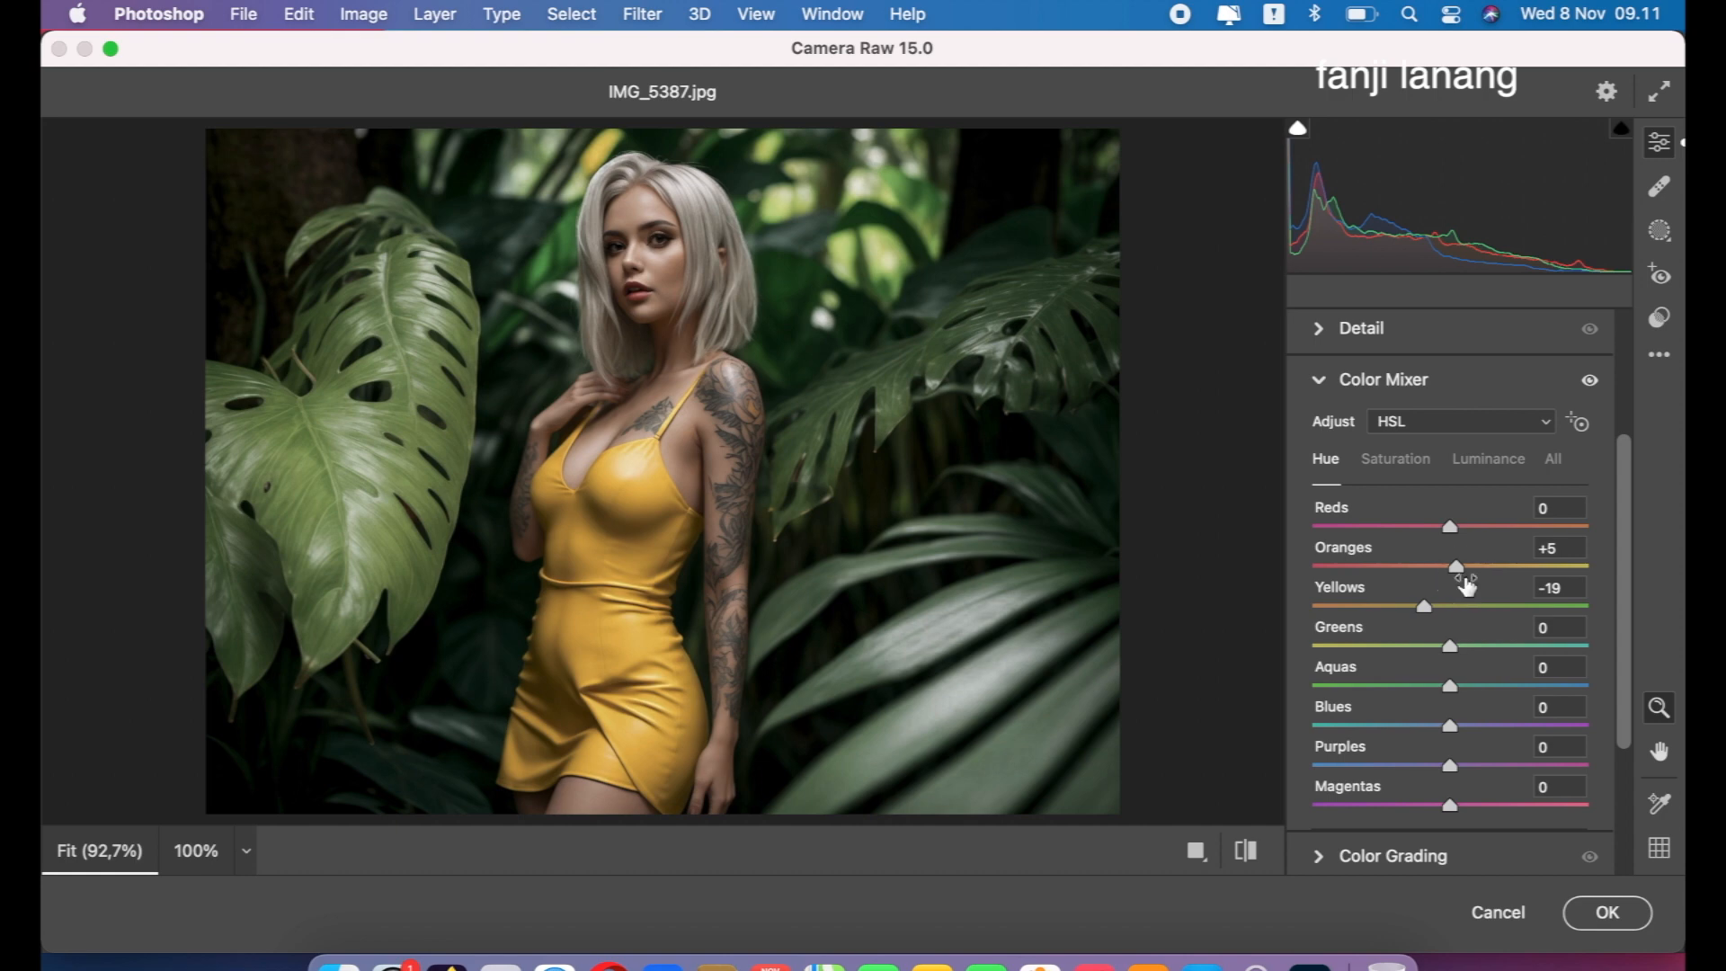
Step: Set the Color Mixer saturation of Greens to -100 and Yellows to +29, slightly raise Oranges, and compare with the original
click(1395, 460)
drag(1404, 646, 1281, 672)
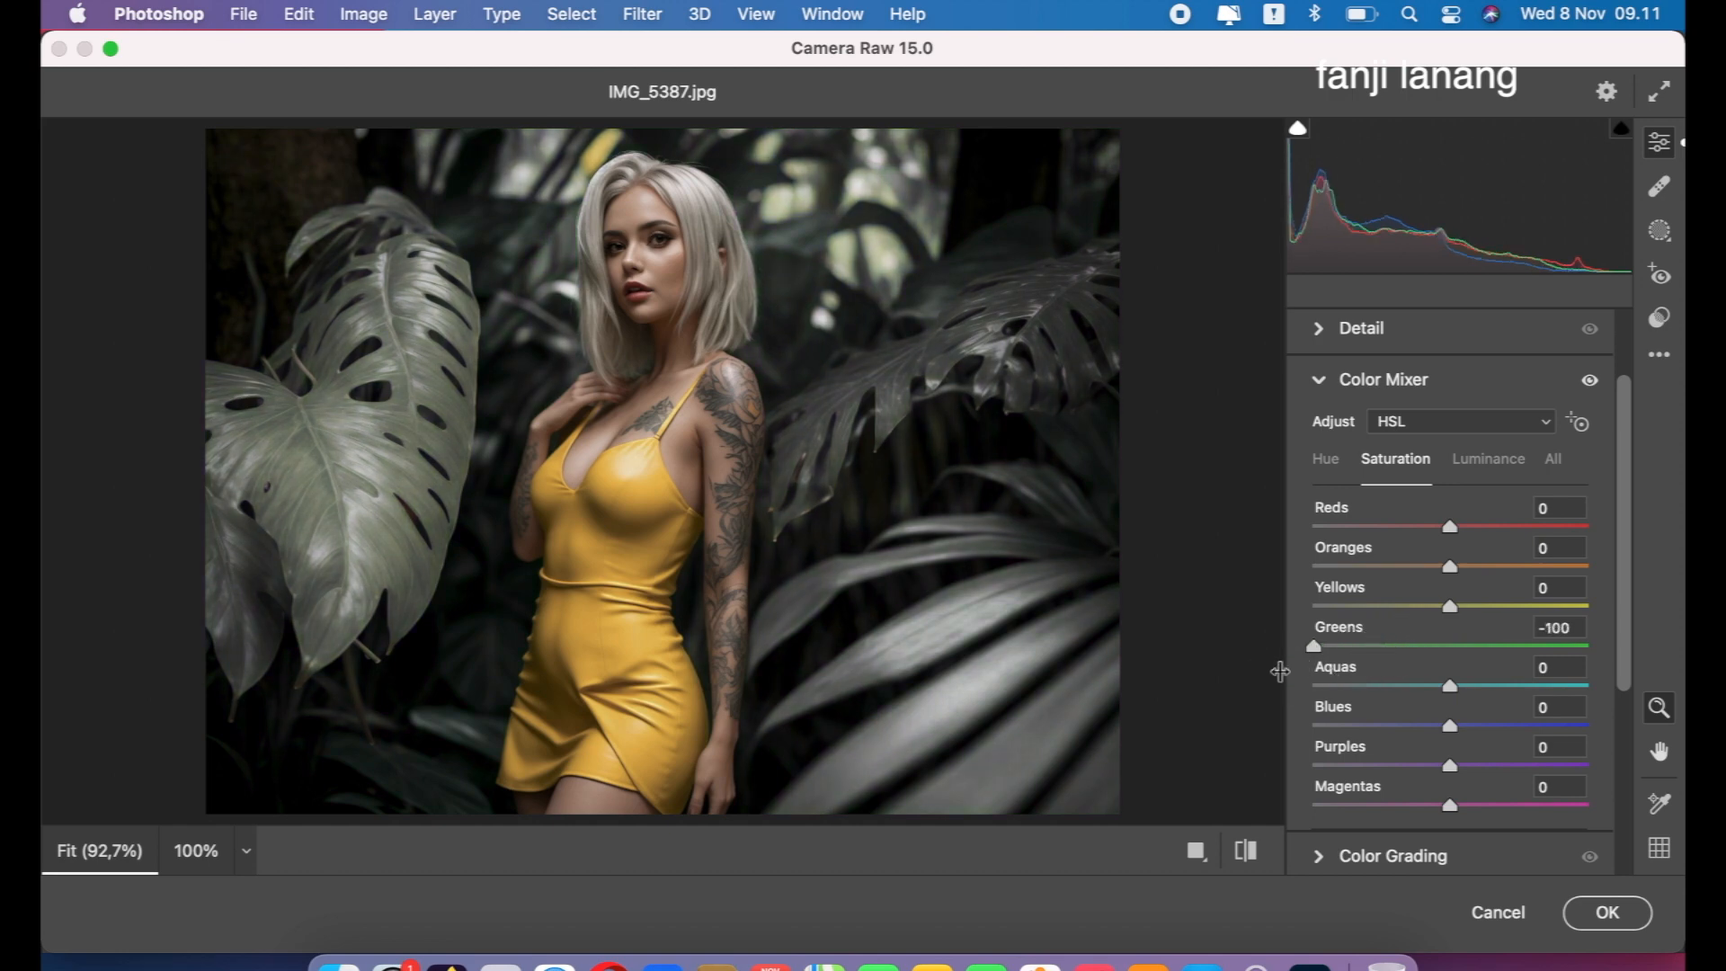
click(1245, 849)
click(1245, 850)
mouse_move(1467, 614)
mouse_down()
mouse_move(1510, 609)
mouse_move(1379, 605)
mouse_move(1657, 632)
mouse_move(1491, 639)
mouse_up()
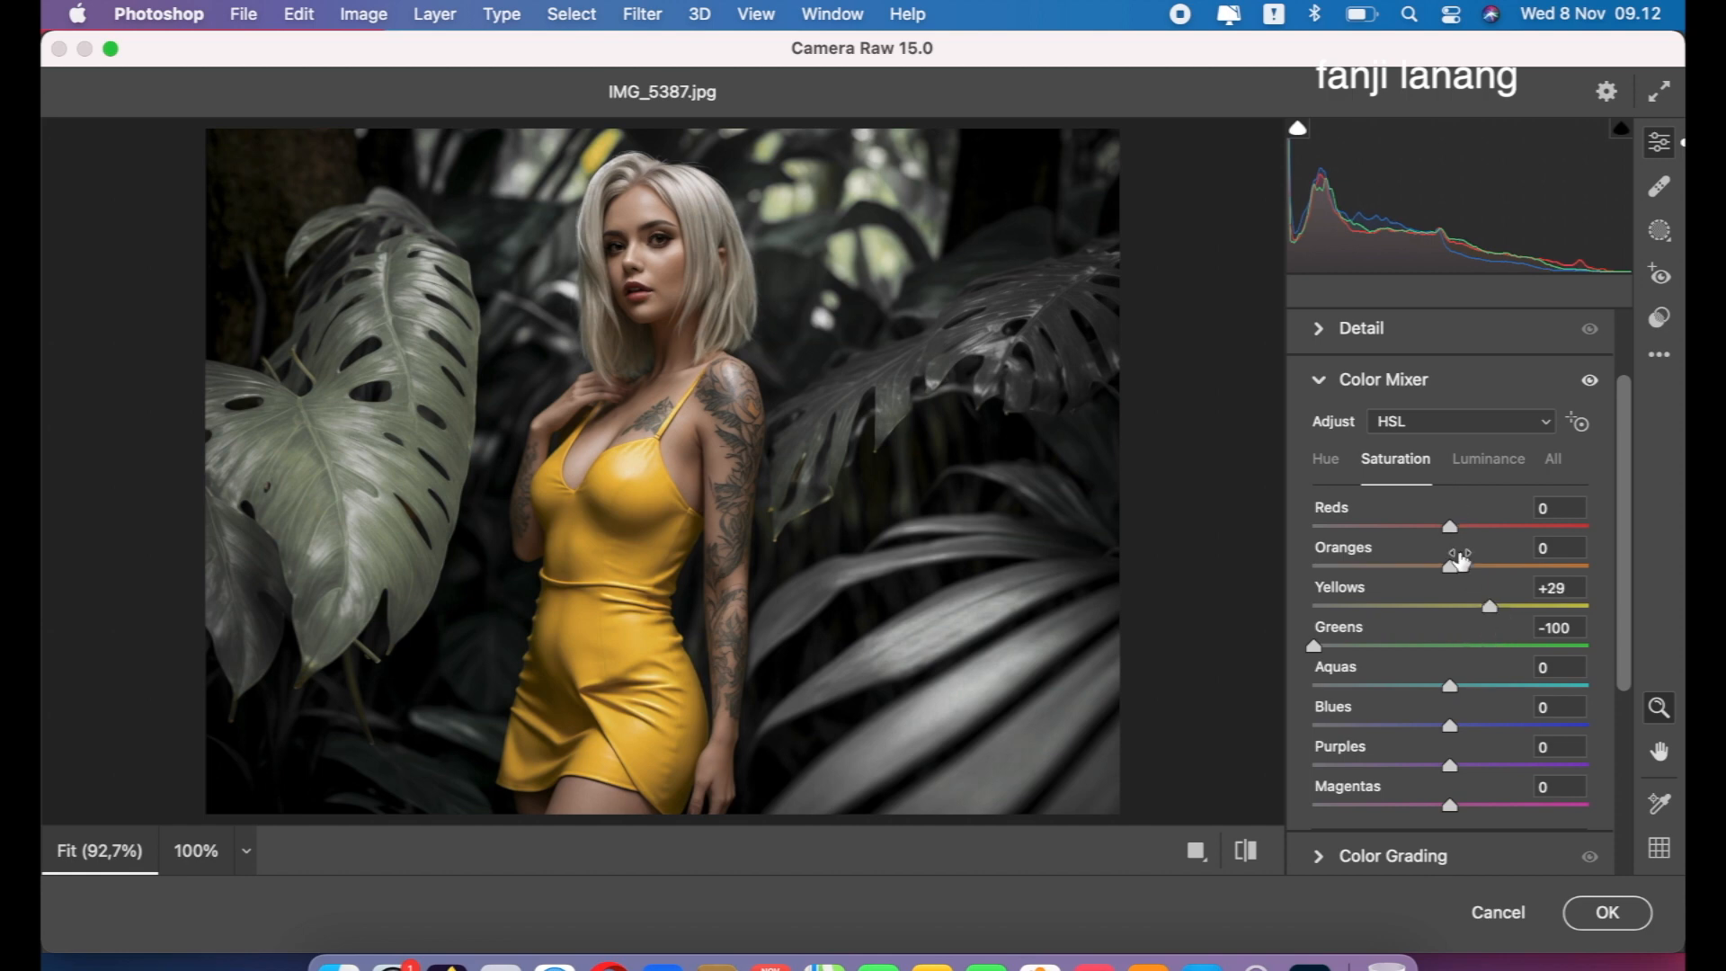
click(1466, 572)
Step: Set the Color Mixer luminance of Greens to -82, Oranges to +9 and Yellows to -10
click(1485, 479)
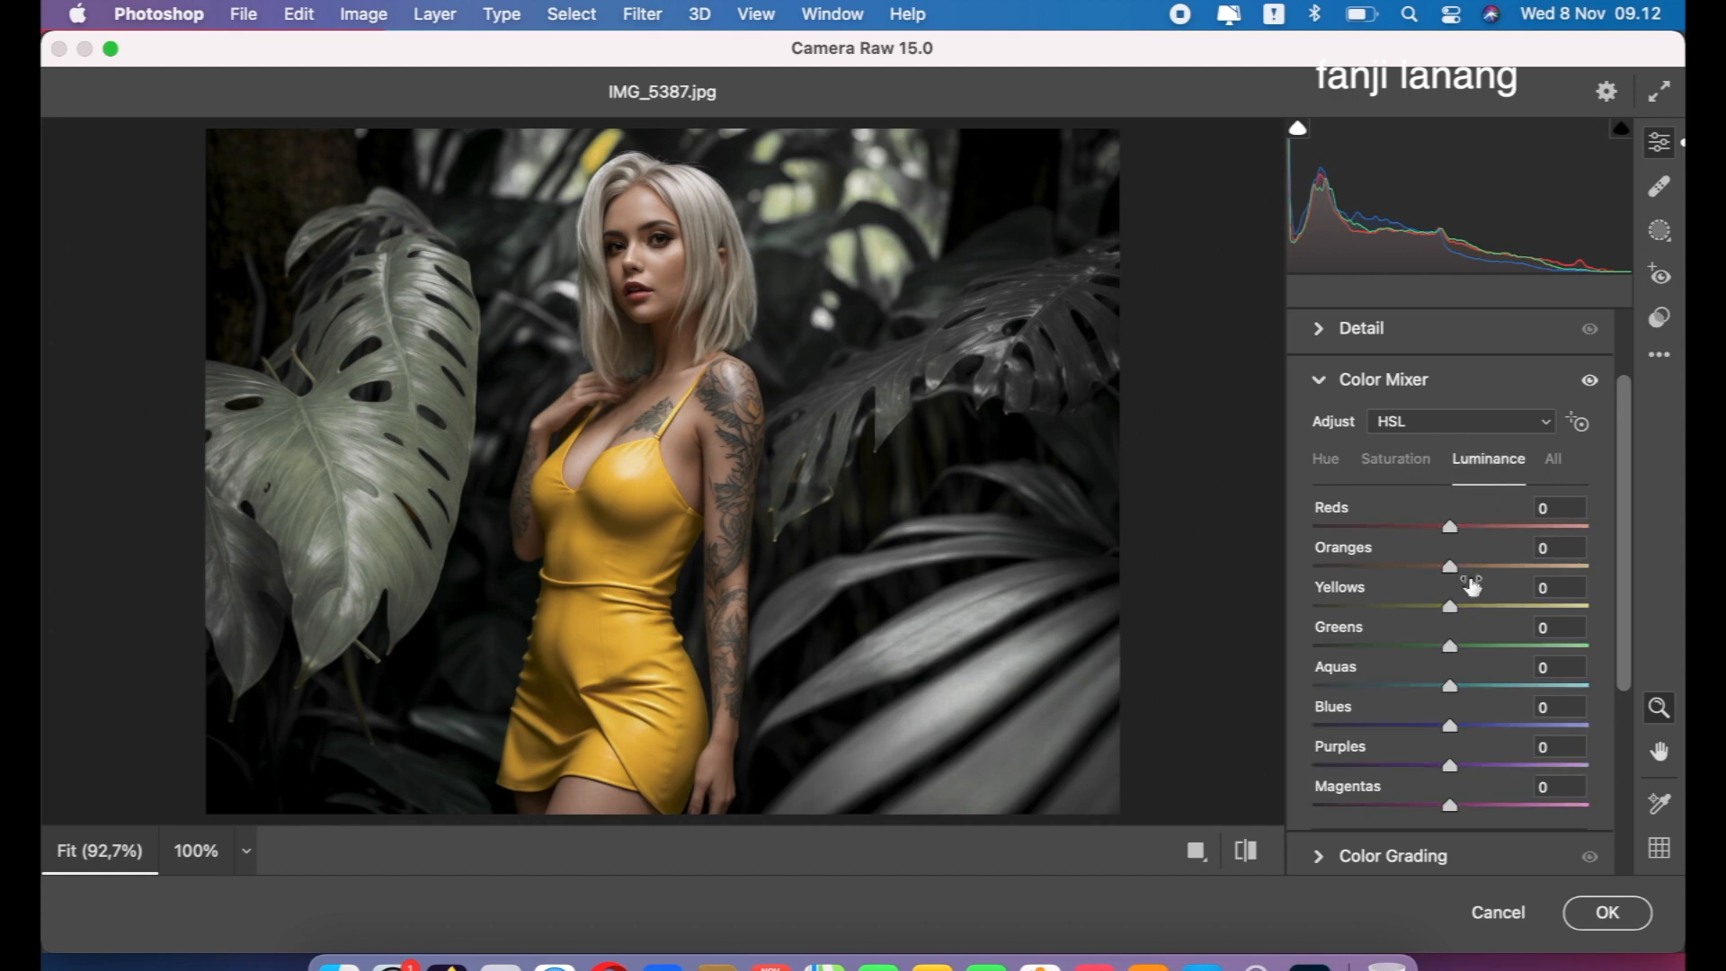
drag(1450, 650, 1337, 659)
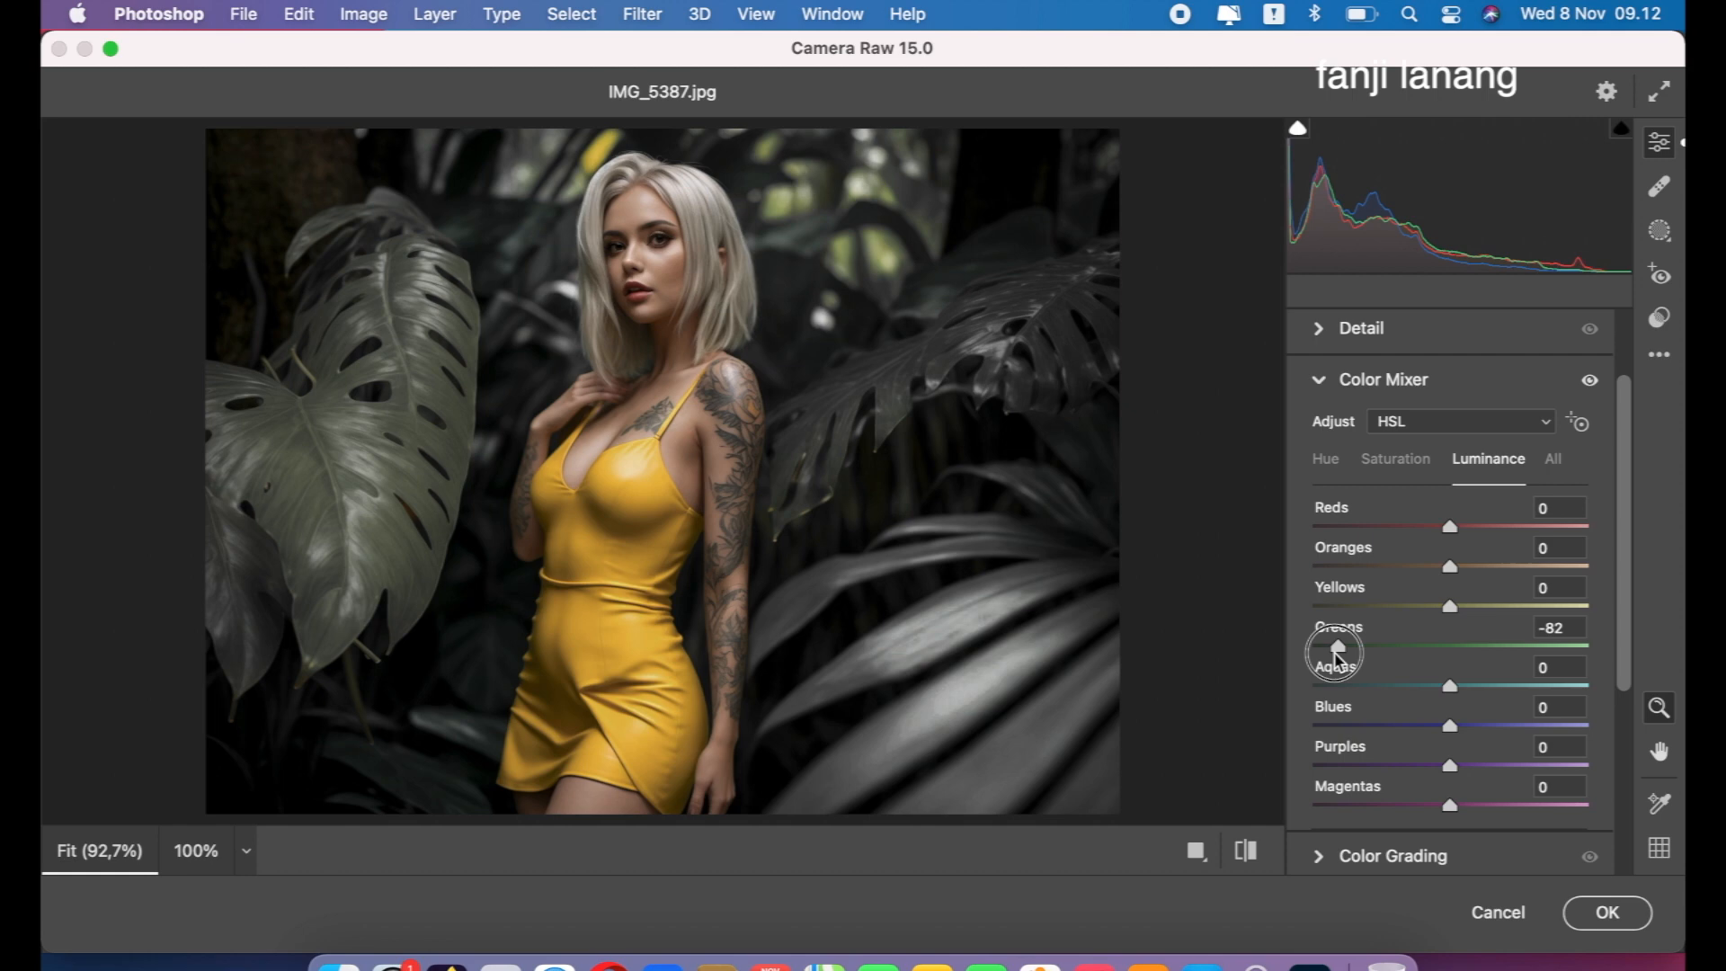
drag(1337, 659, 1337, 659)
drag(1454, 568, 1436, 609)
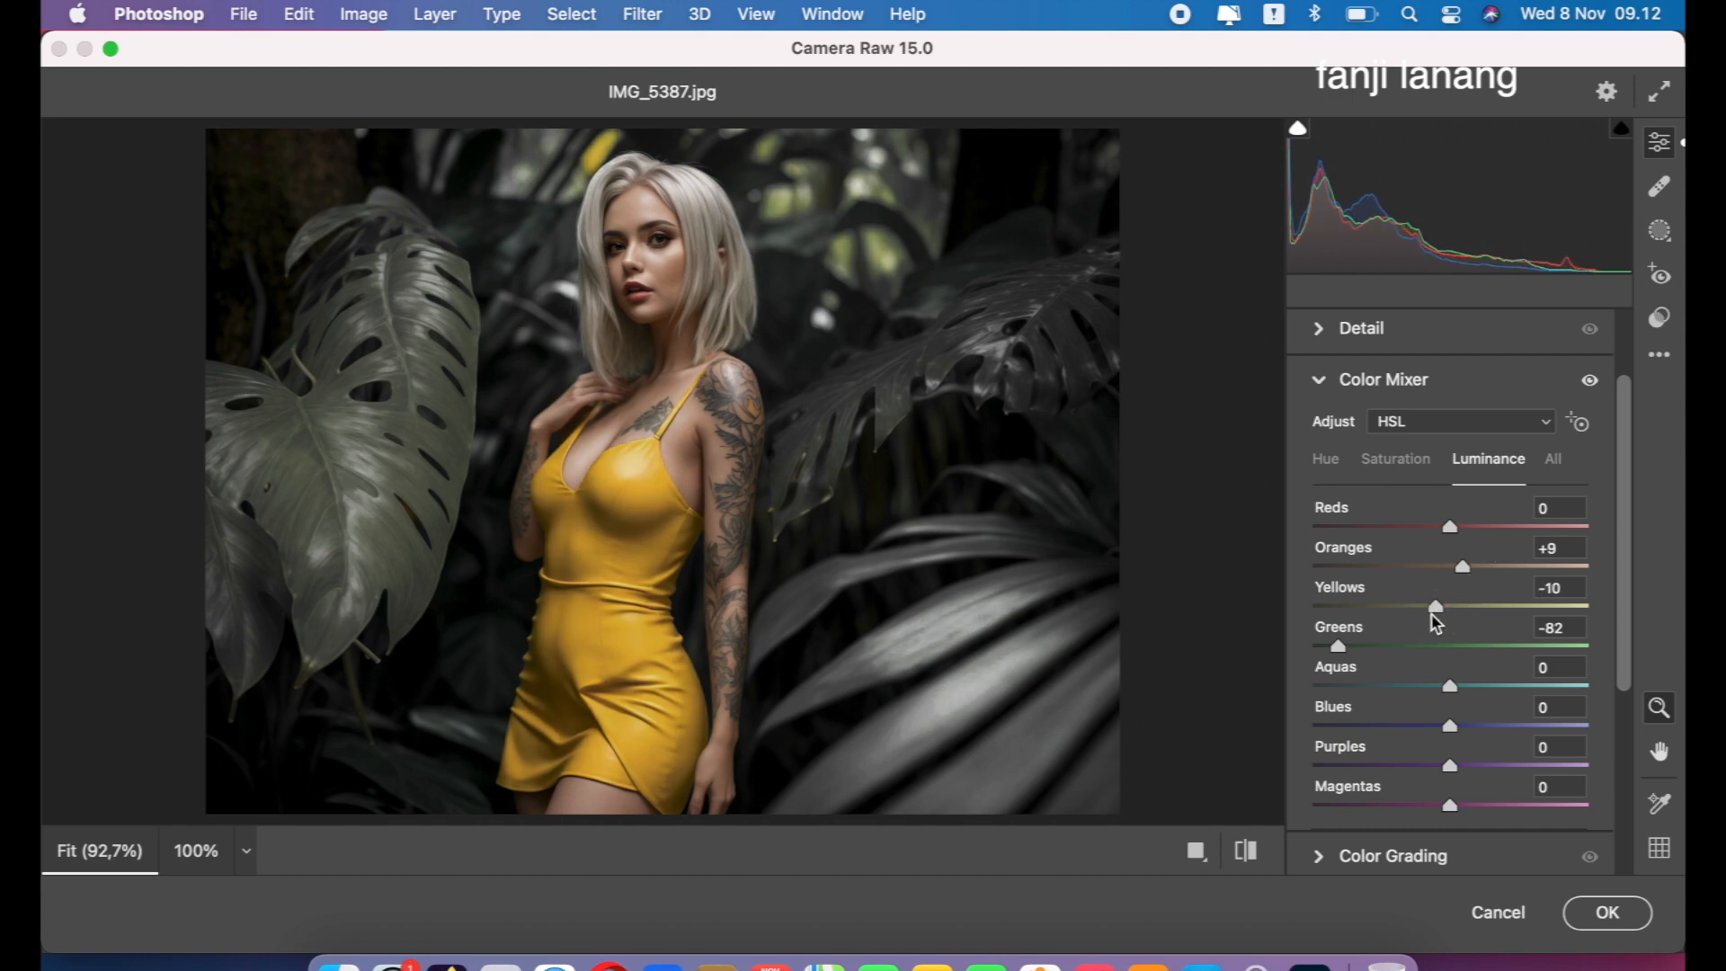
Step: Darken the photo's edges by setting the Optics vignette to -100
click(1320, 386)
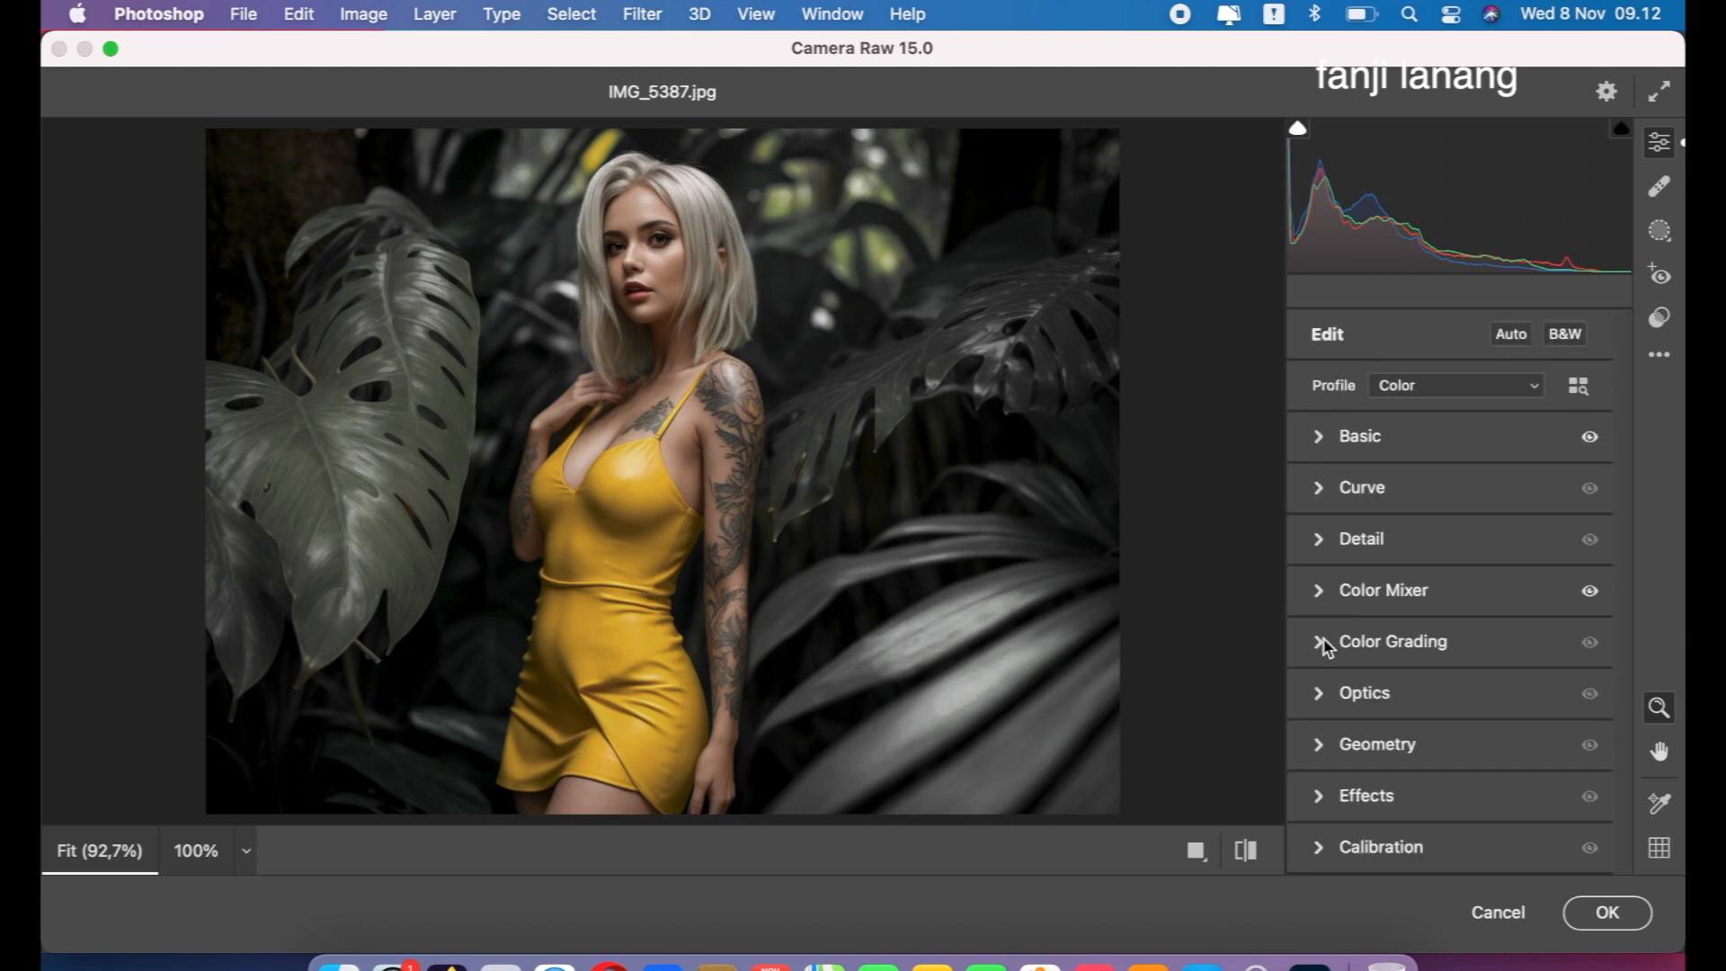
click(1320, 693)
drag(1450, 446, 1276, 500)
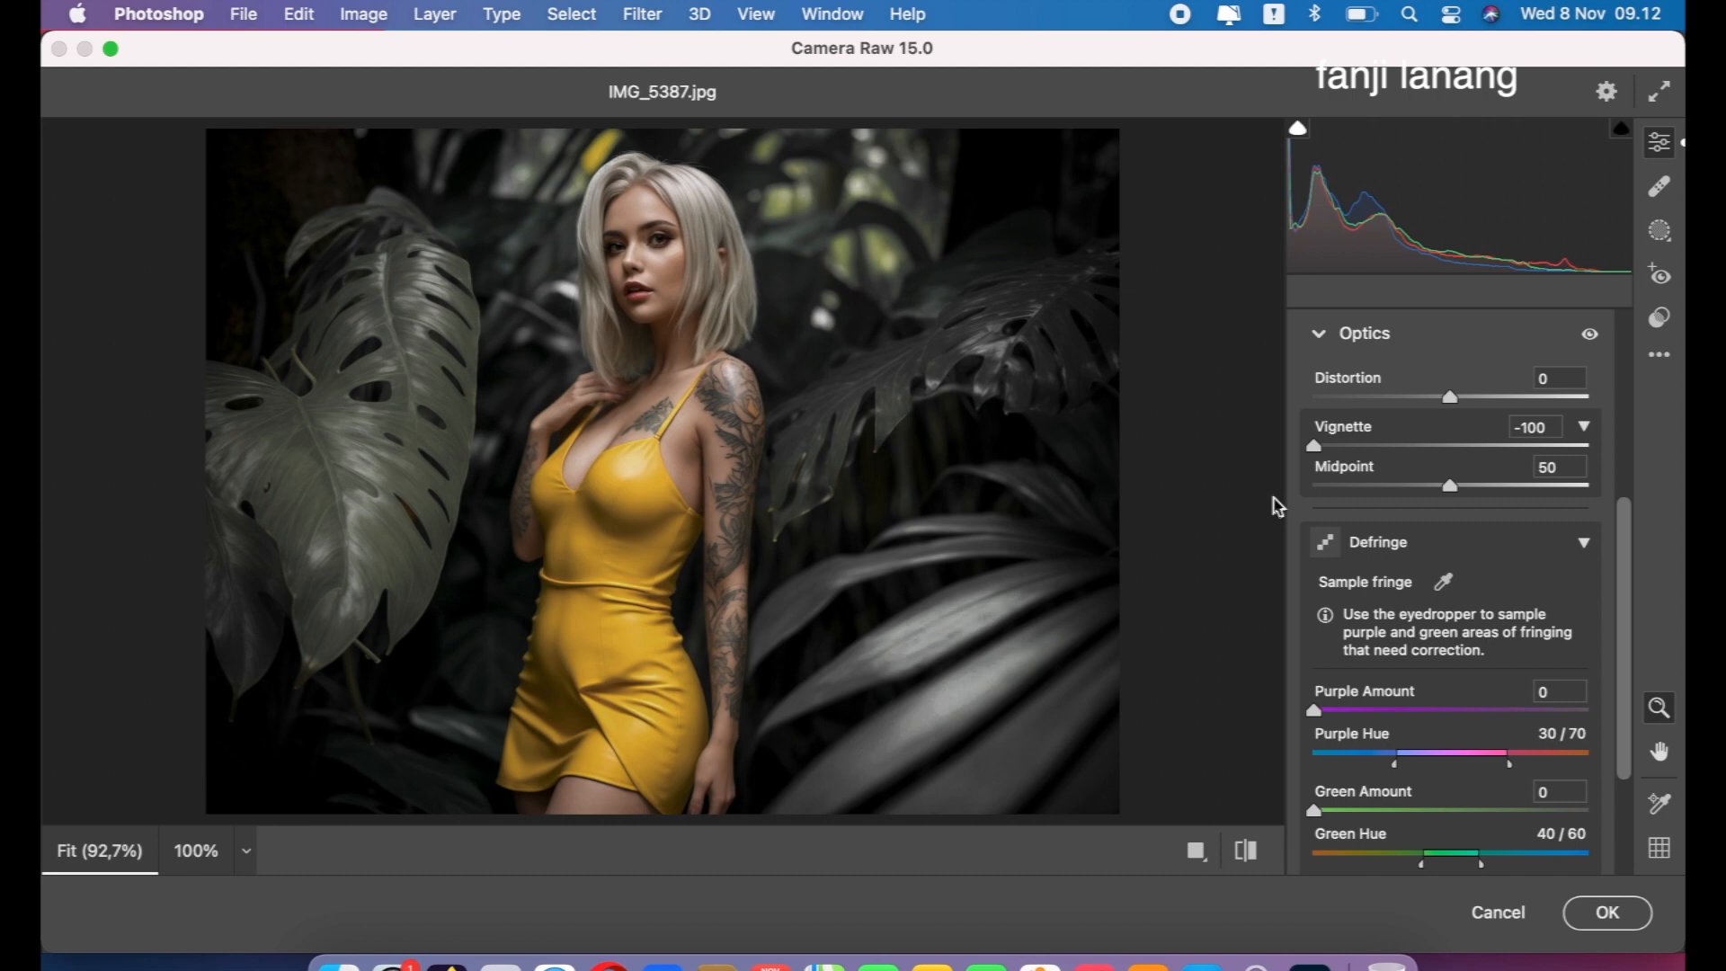
click(1319, 336)
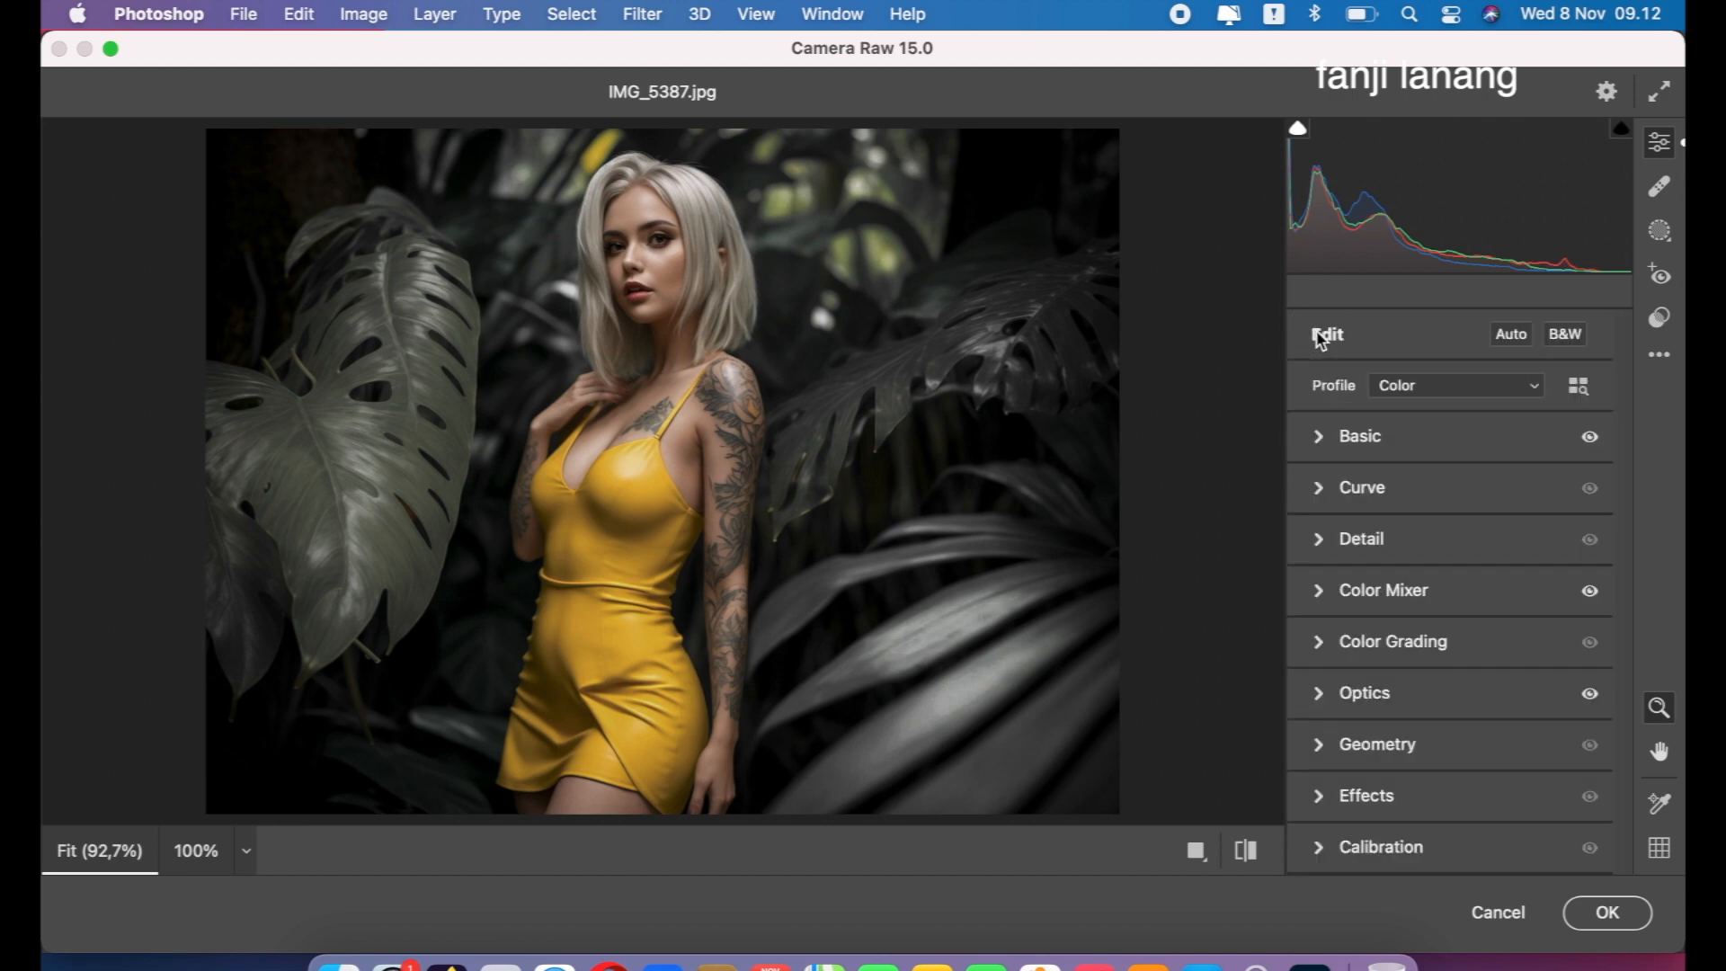
Step: In Calibration, set the Blue Primary hue to -25 and the Green Primary hue to -30, and compare with the original
click(1319, 848)
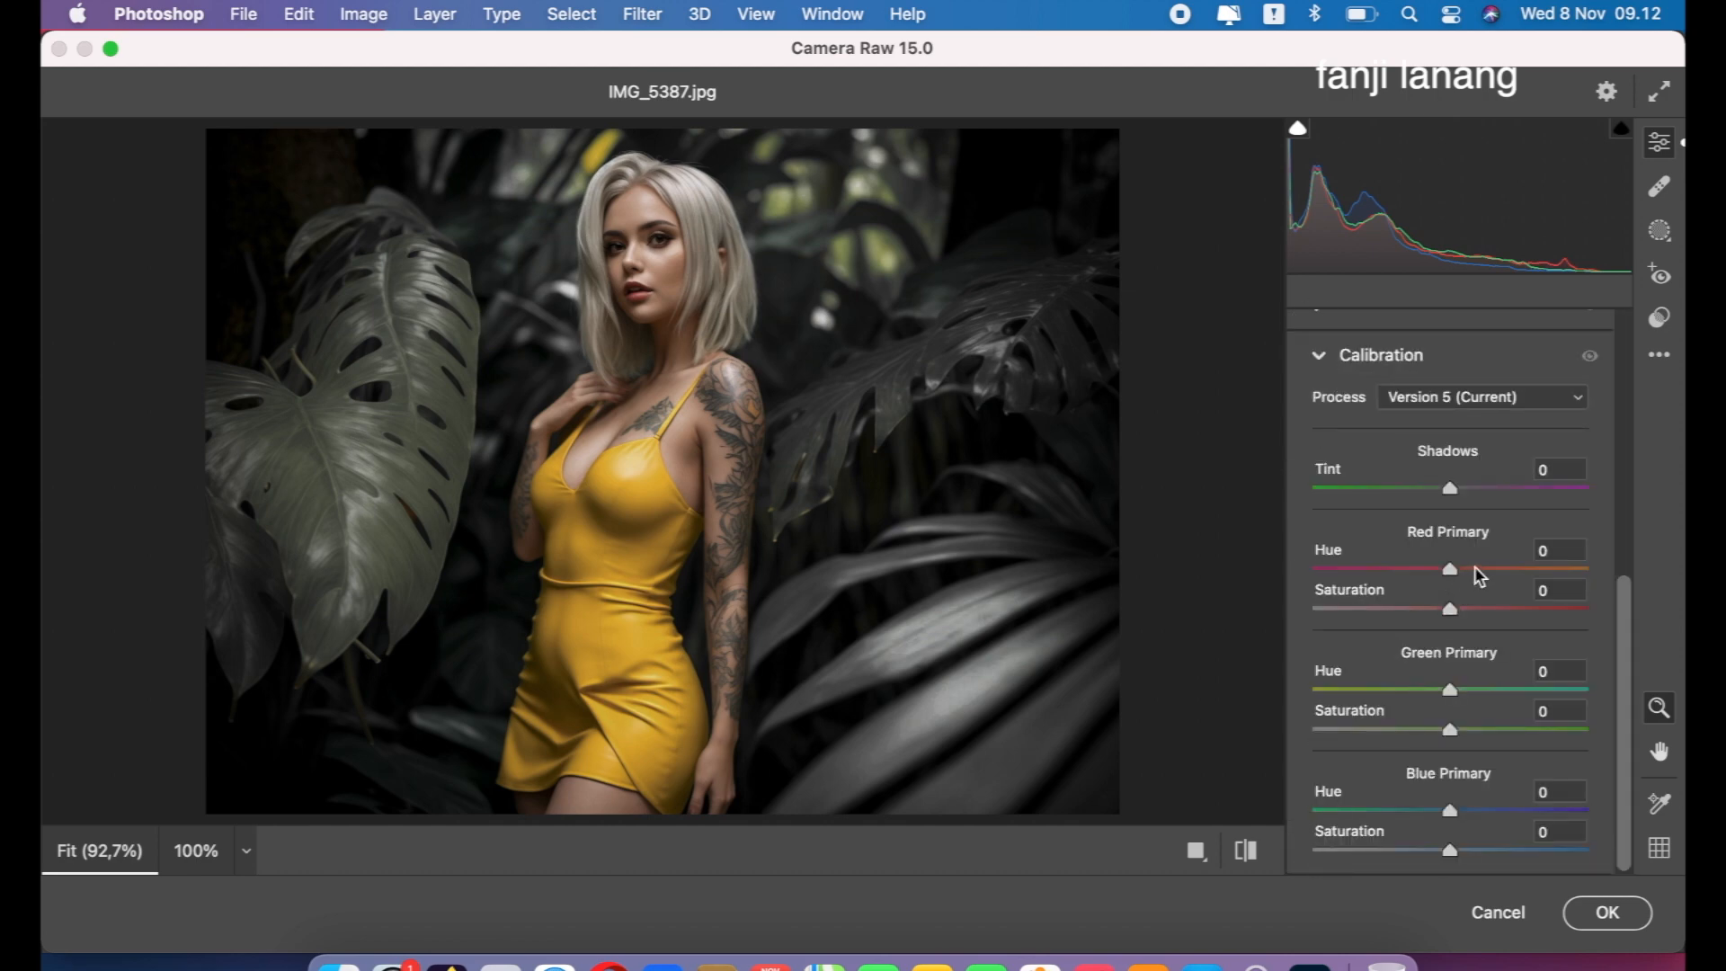
click(1433, 810)
mouse_move(1431, 810)
mouse_down()
mouse_move(1409, 819)
mouse_move(1419, 834)
mouse_up()
drag(1456, 696, 1337, 736)
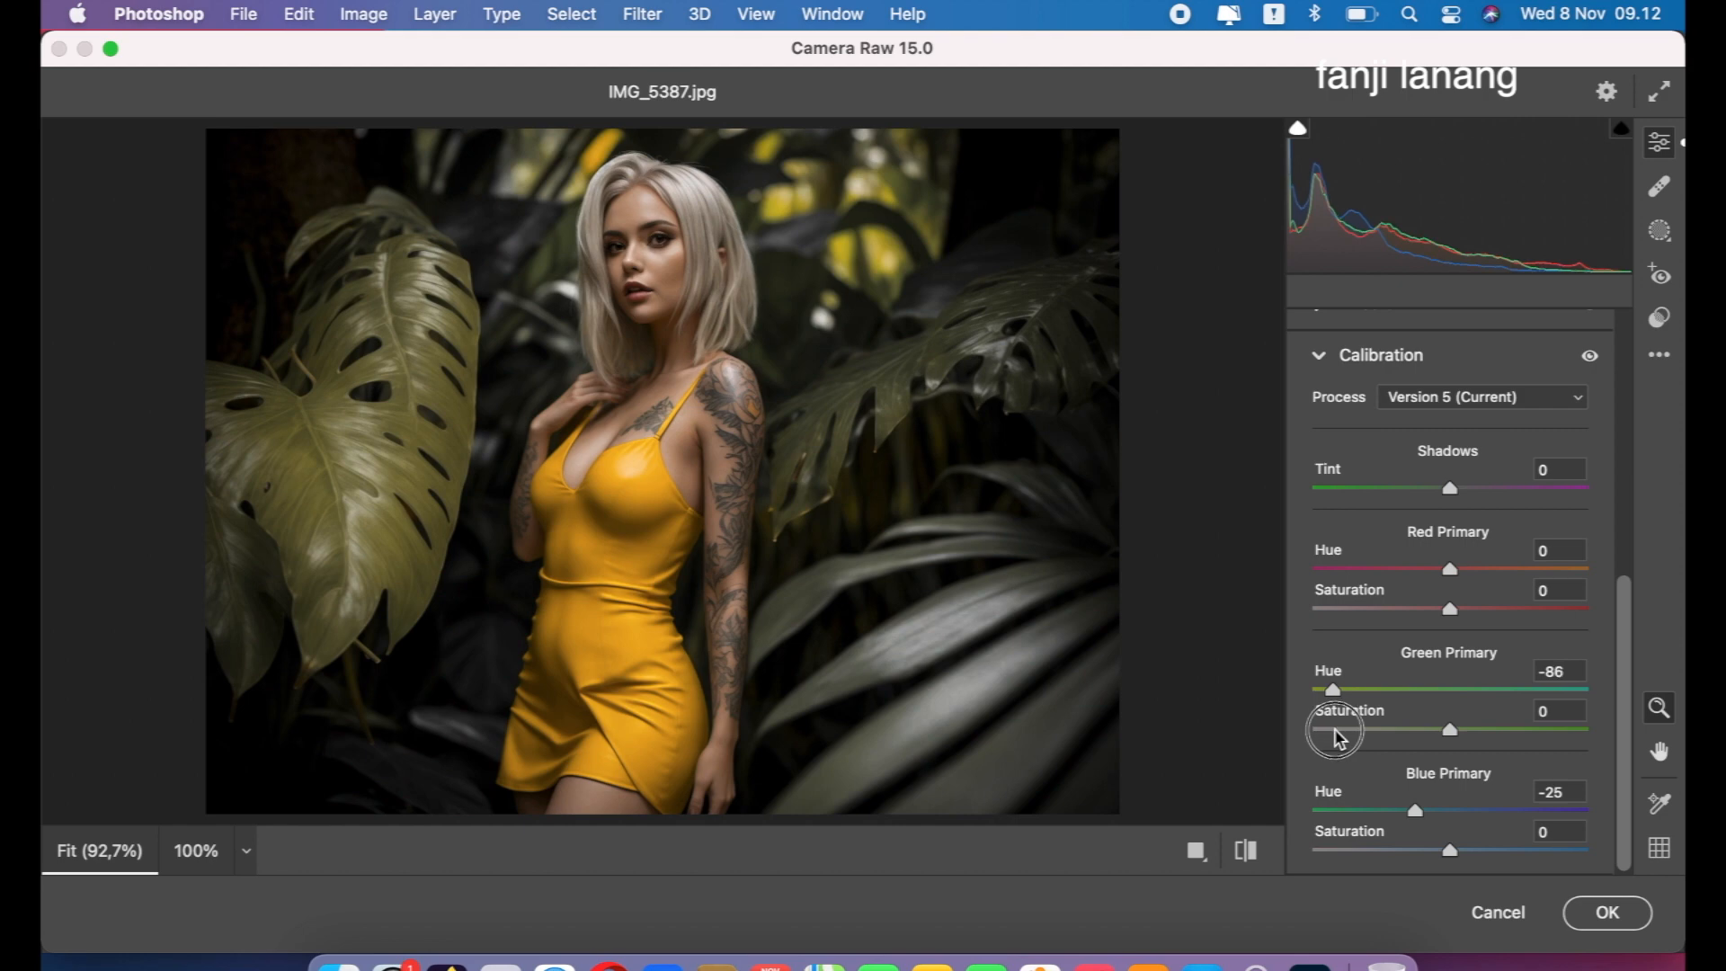
drag(1336, 736, 1396, 760)
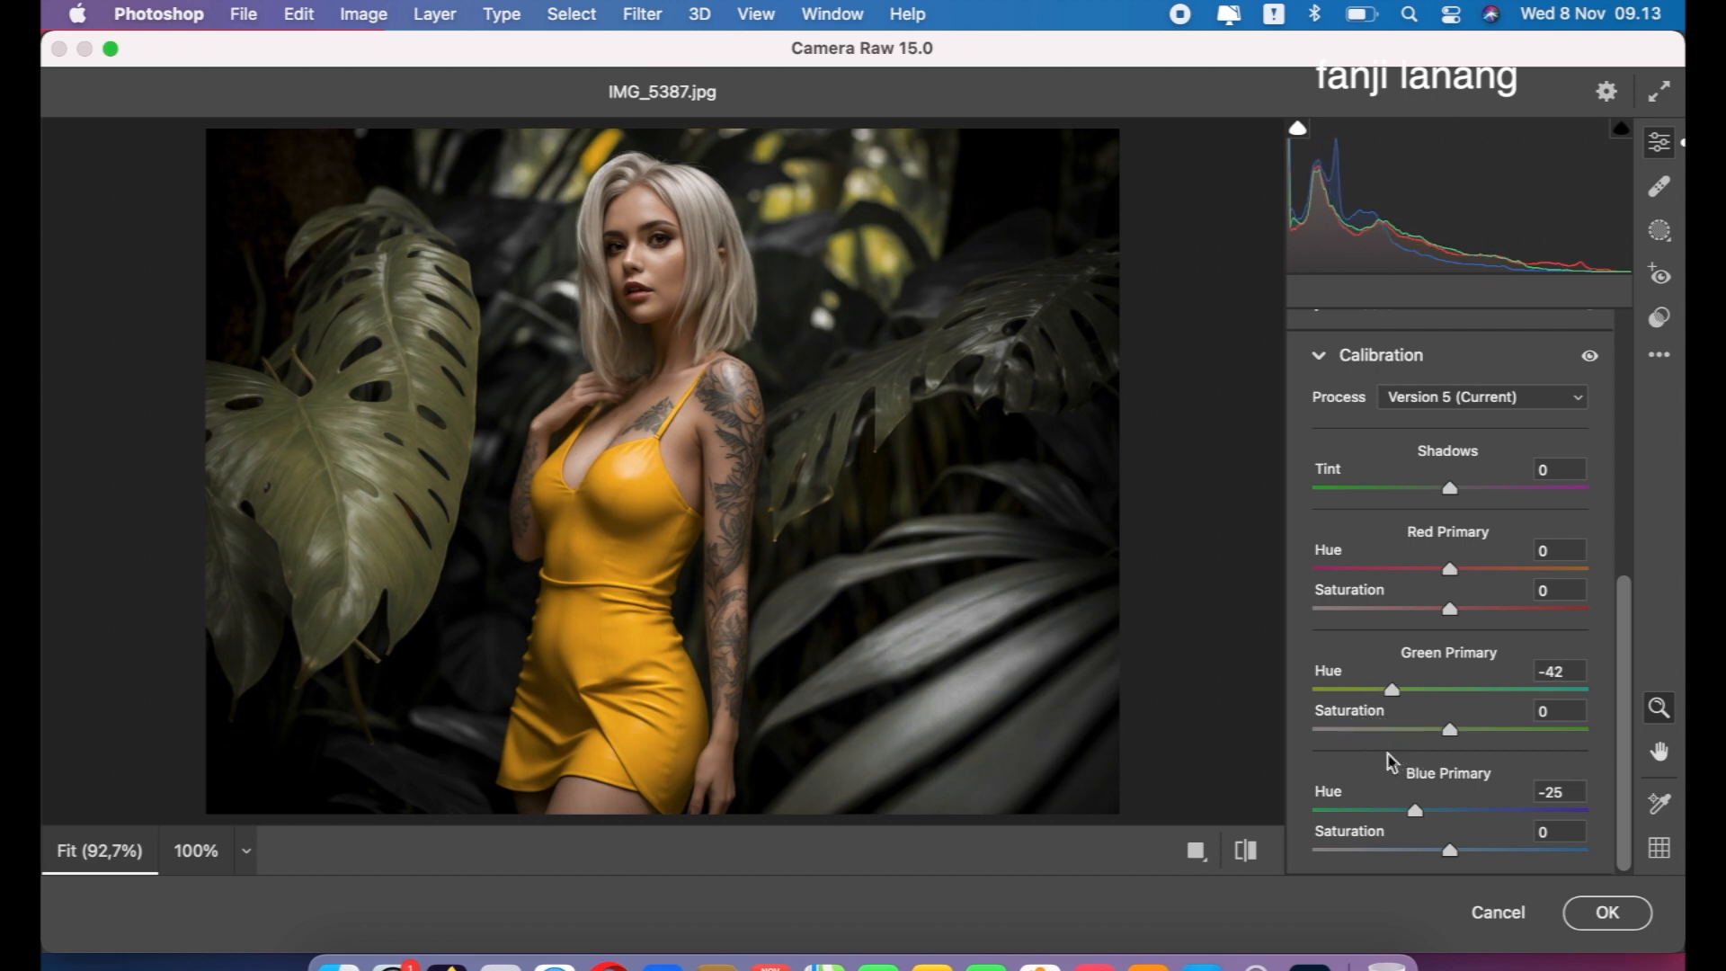
drag(1396, 697, 1408, 724)
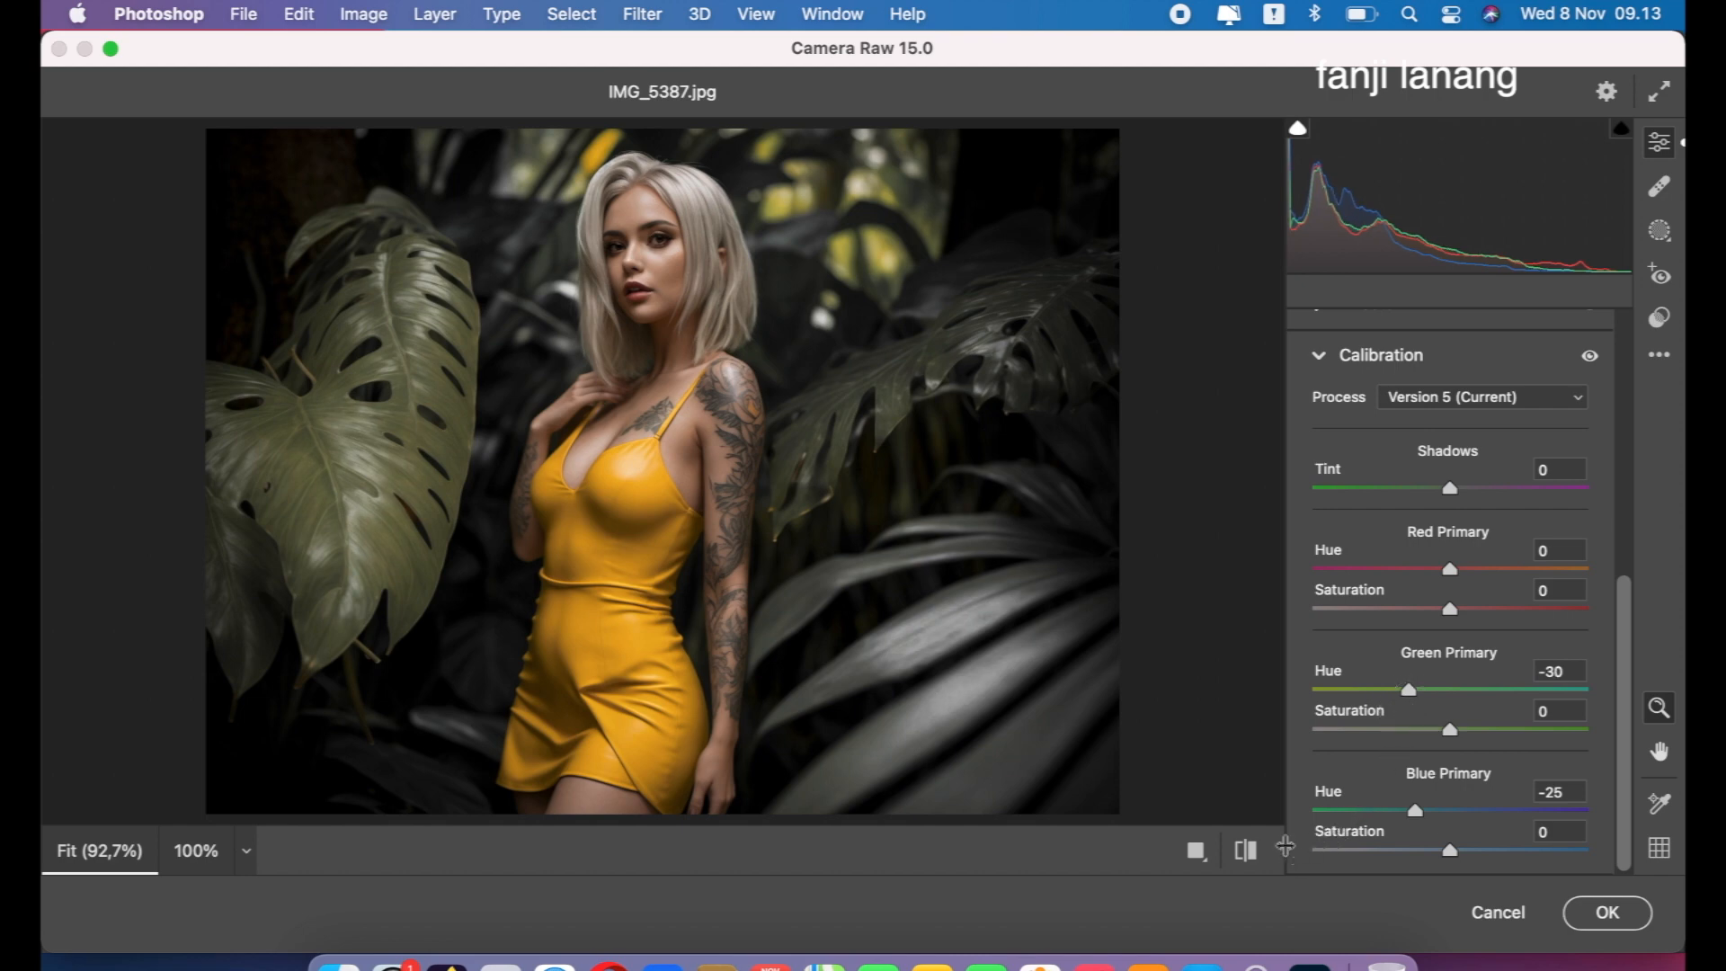
click(1248, 852)
click(1257, 854)
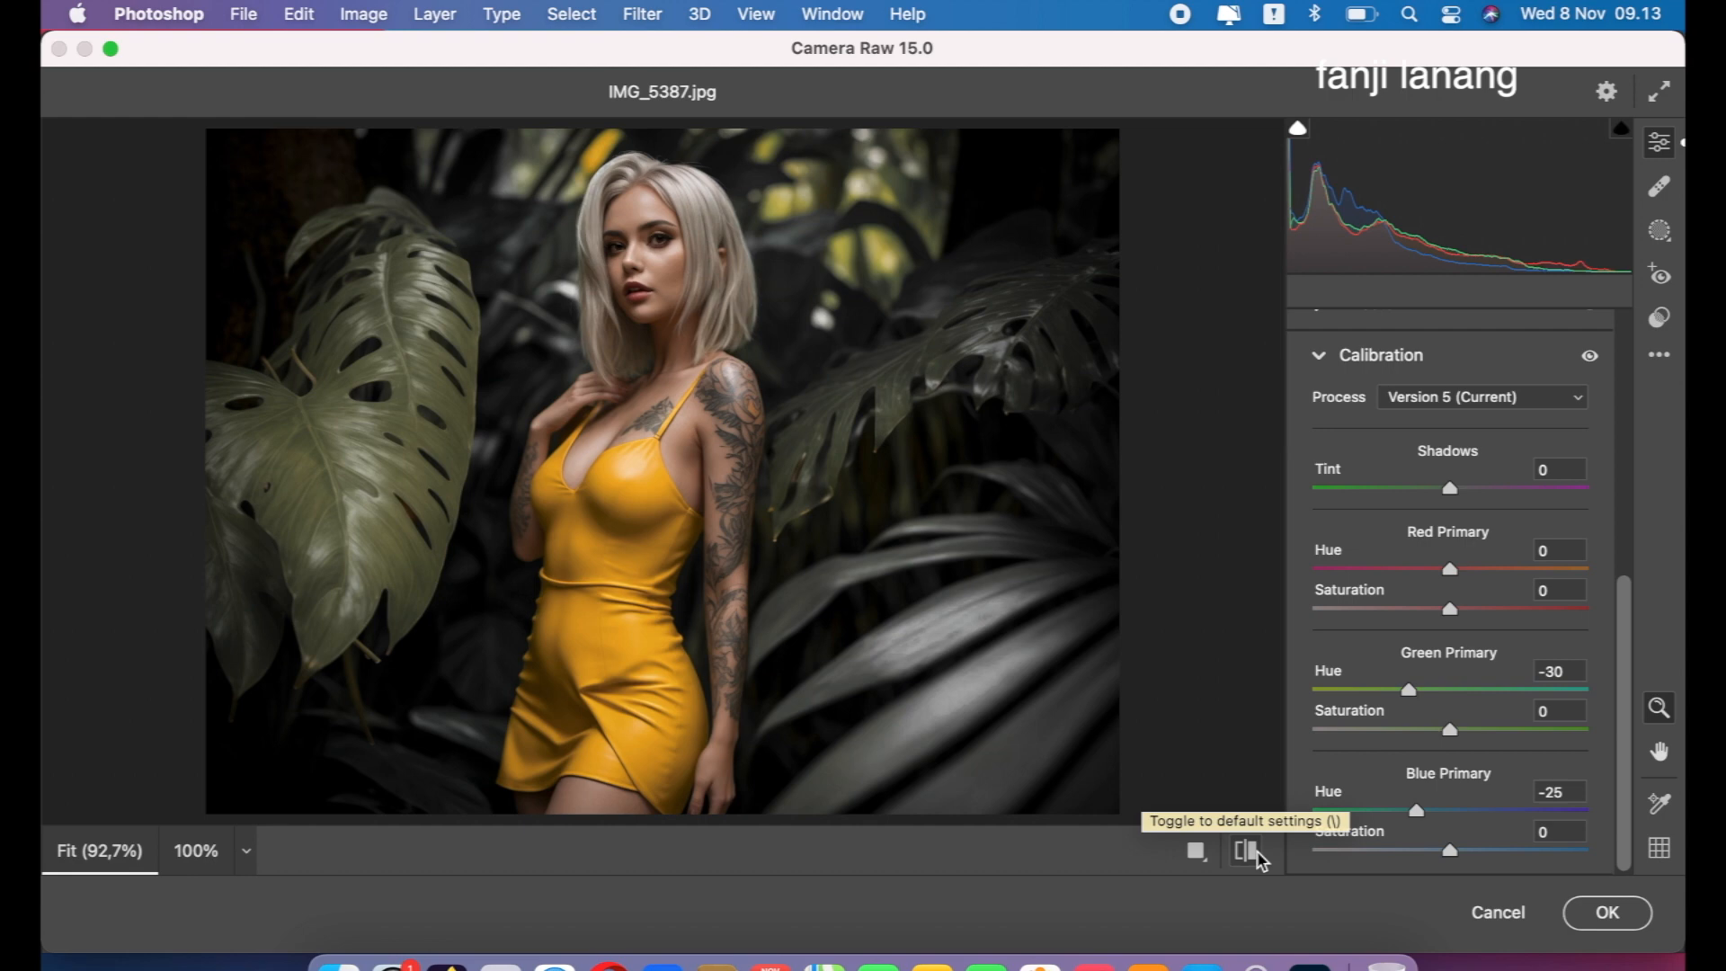
Step: Set the Red Primary hue to +11, apply the Camera Raw edits, and compare the edited layer with the original photo
click(1460, 573)
drag(1460, 577, 1469, 602)
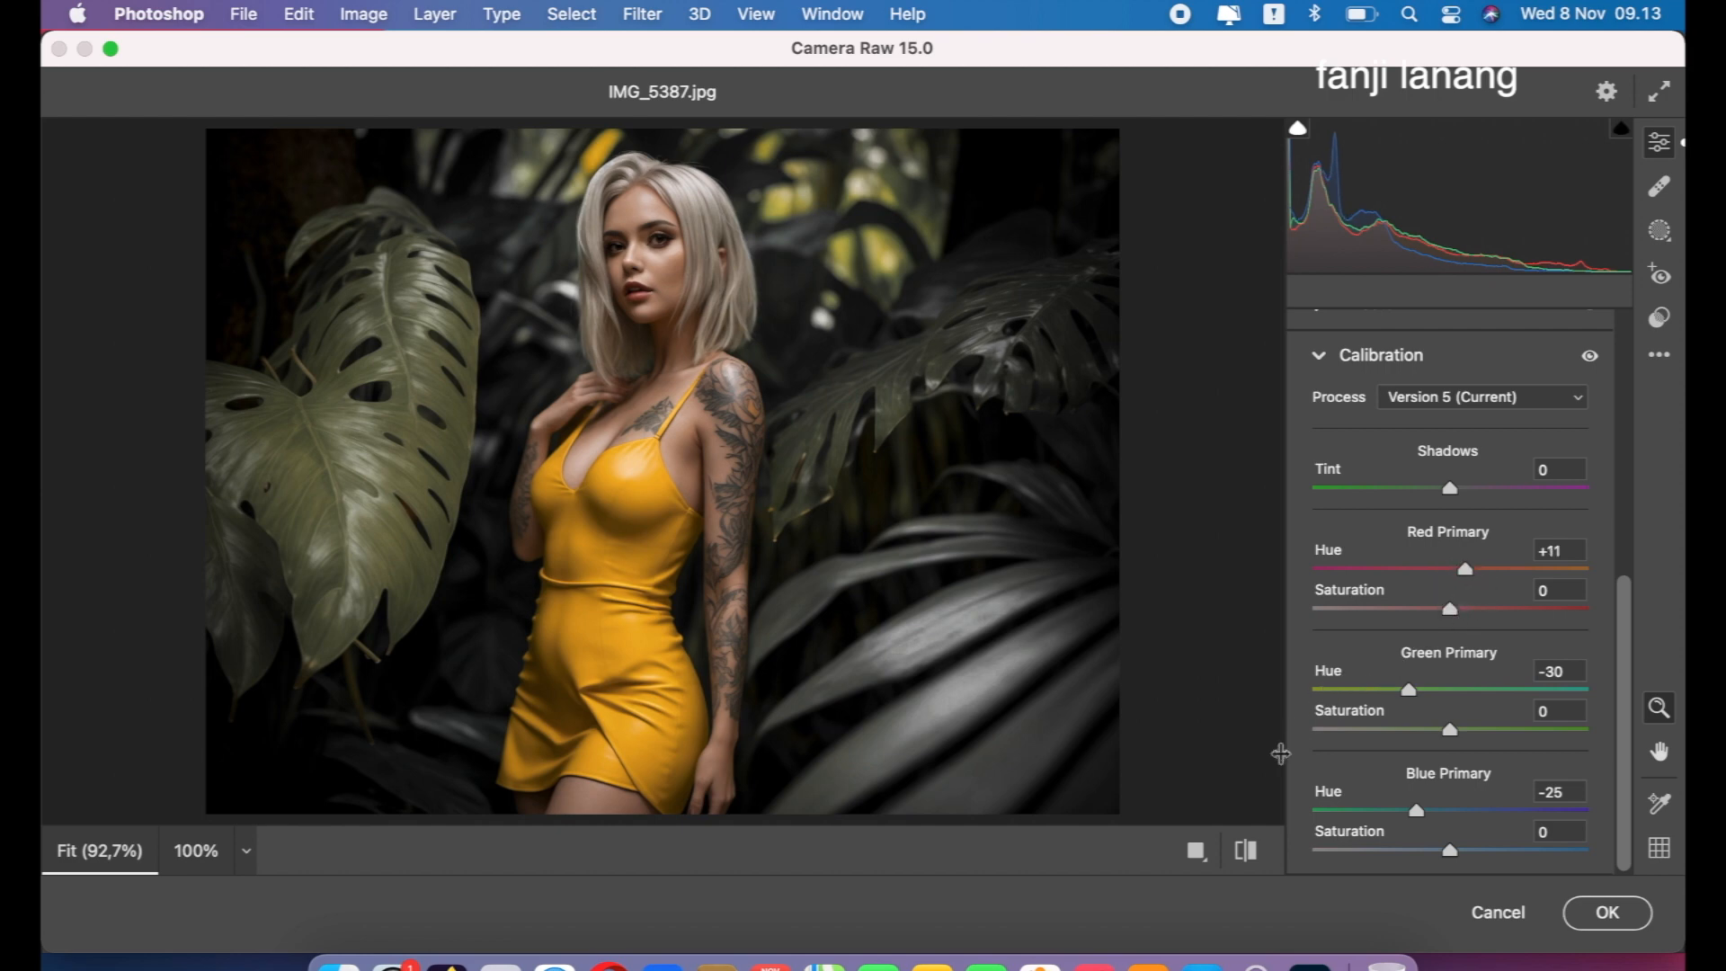
click(1250, 853)
click(1249, 852)
click(1606, 906)
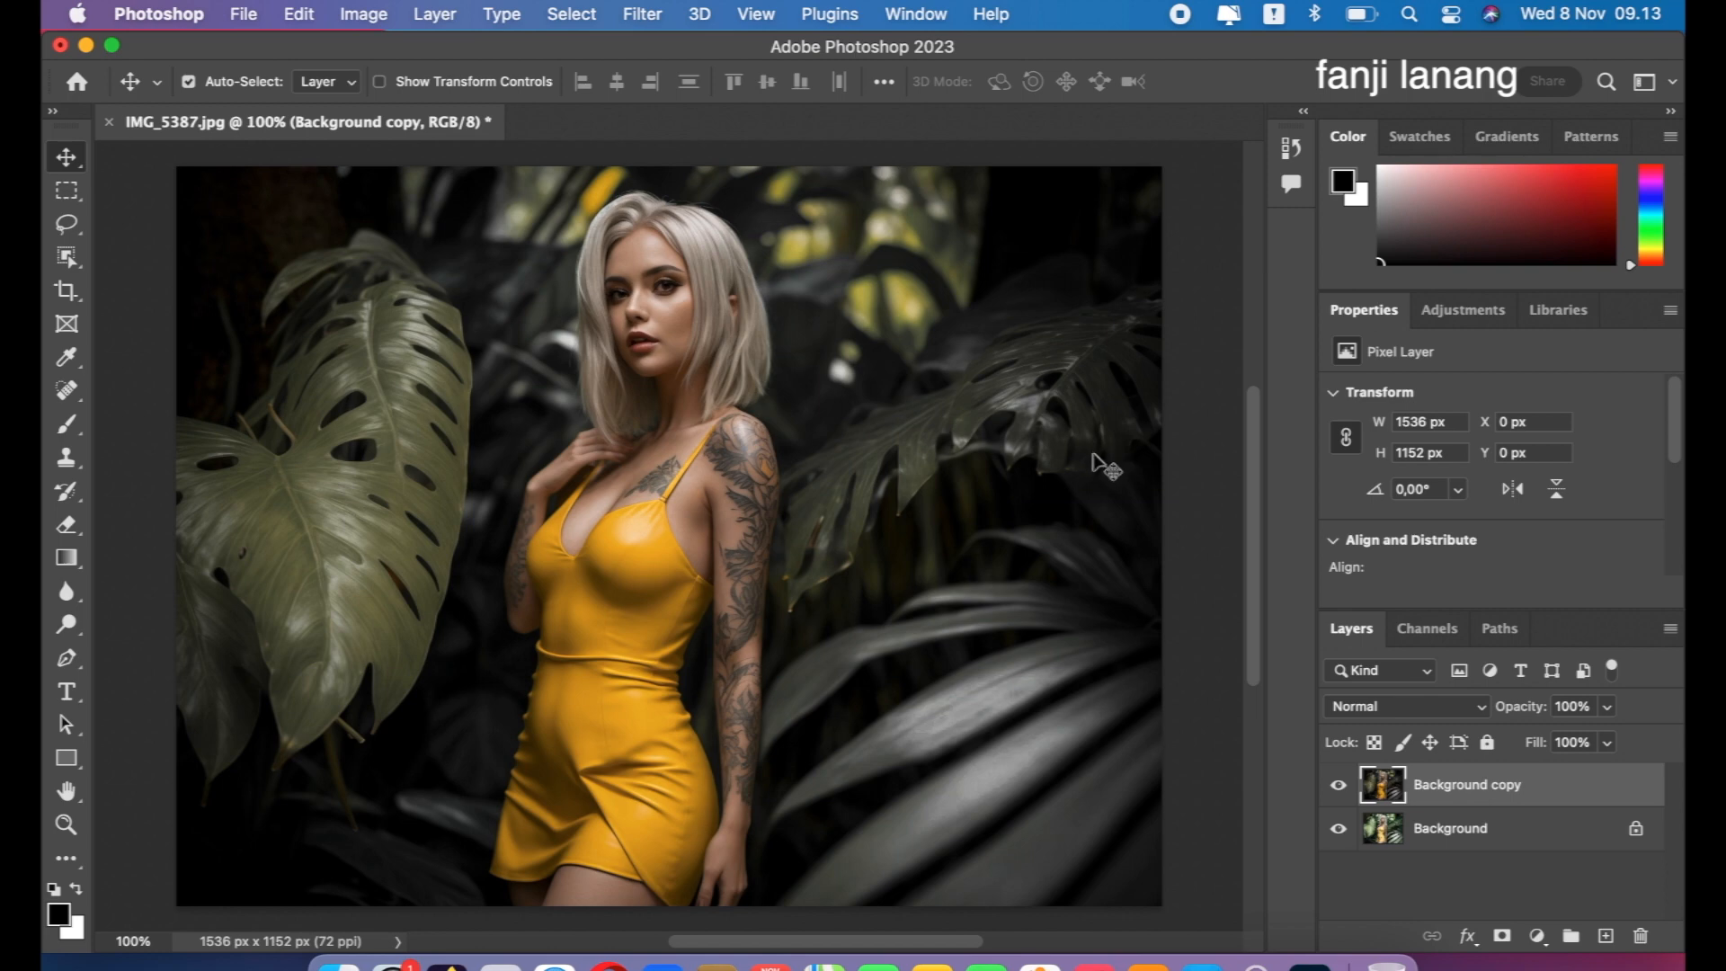
click(1336, 787)
click(1337, 788)
Step: Add a new empty layer above Background copy and hide it
click(1604, 935)
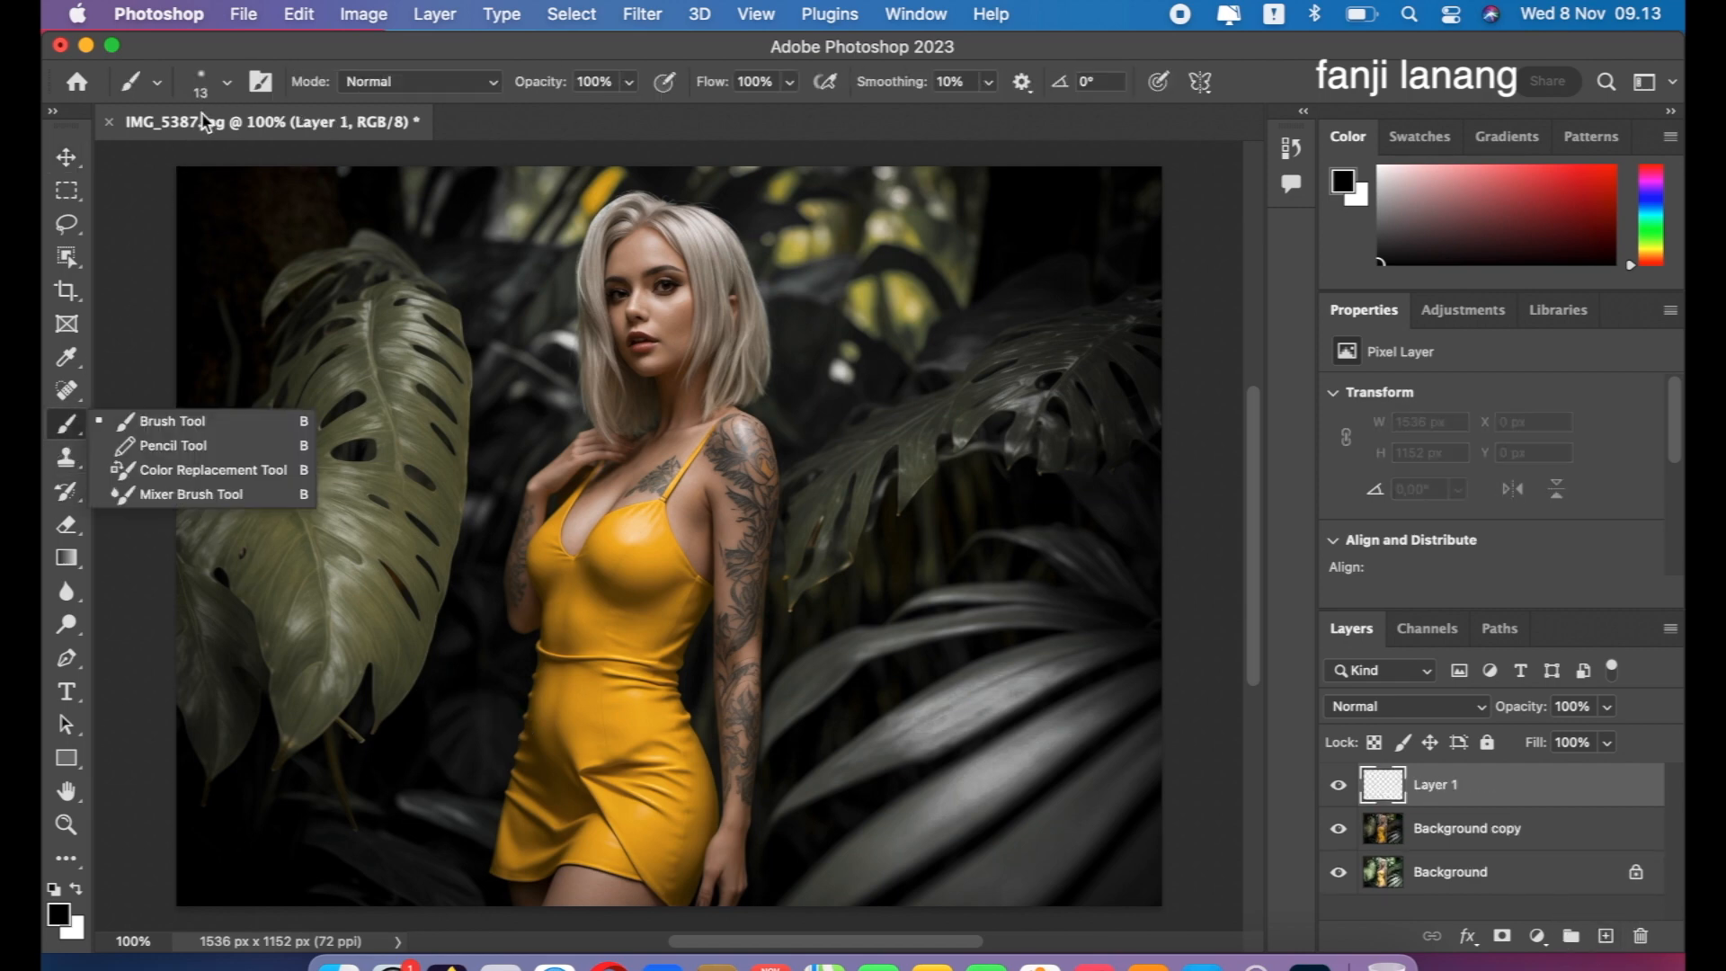
click(115, 329)
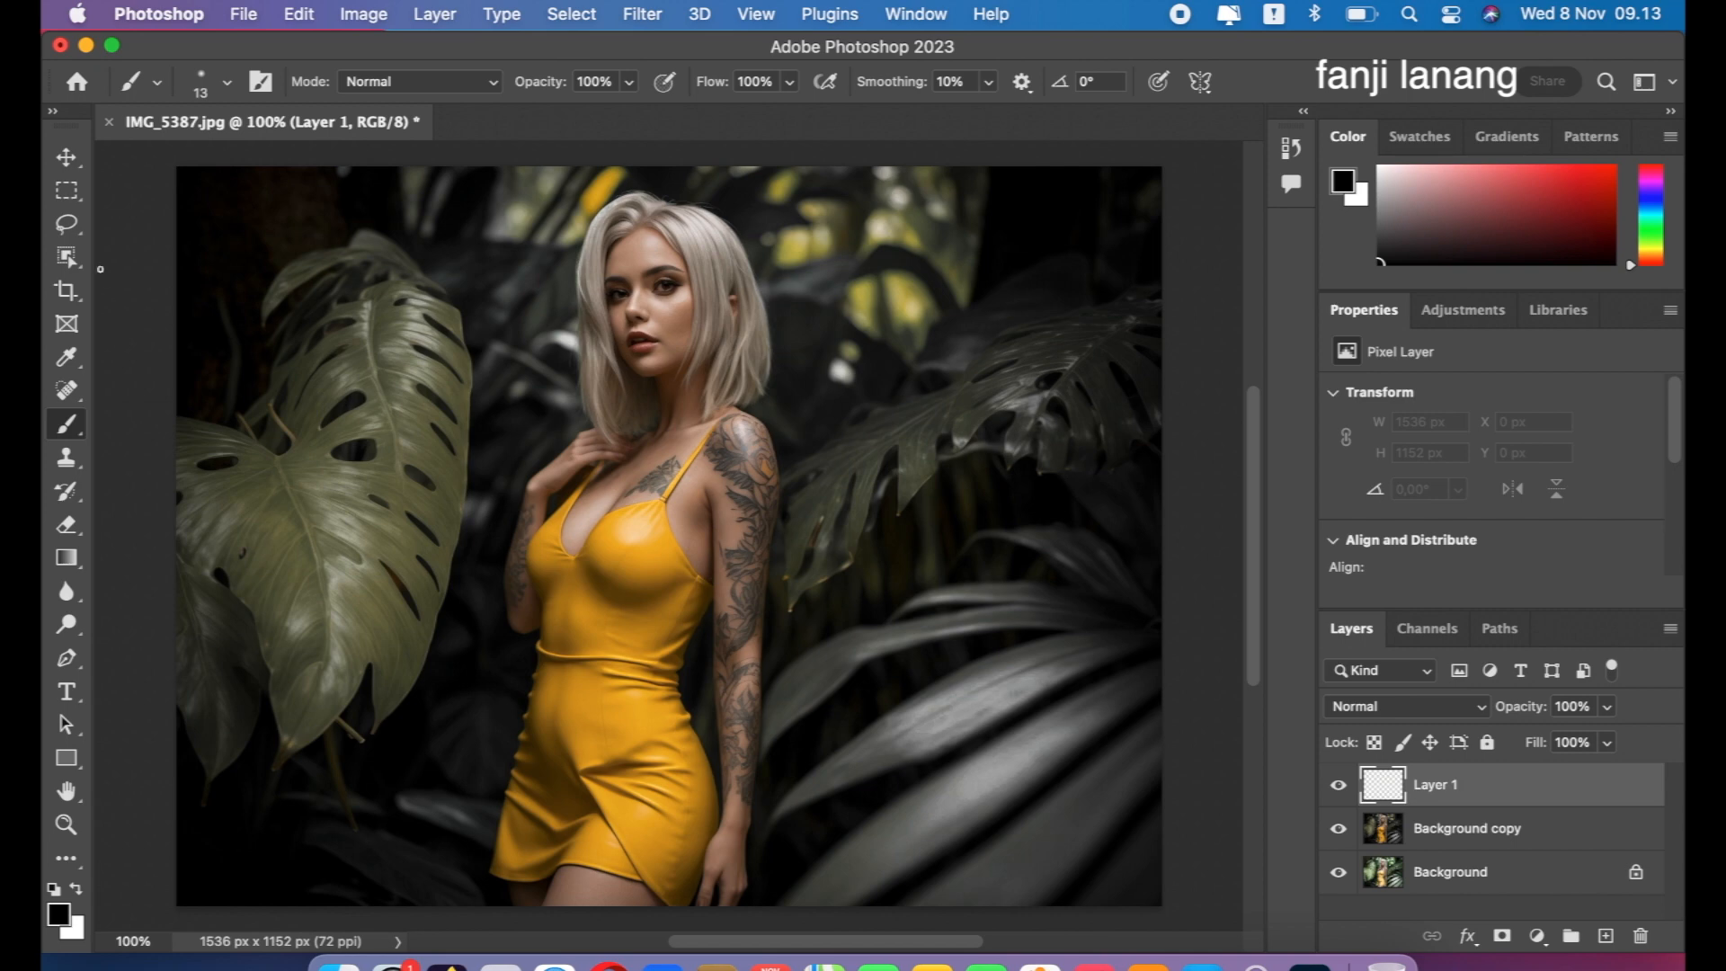
click(66, 158)
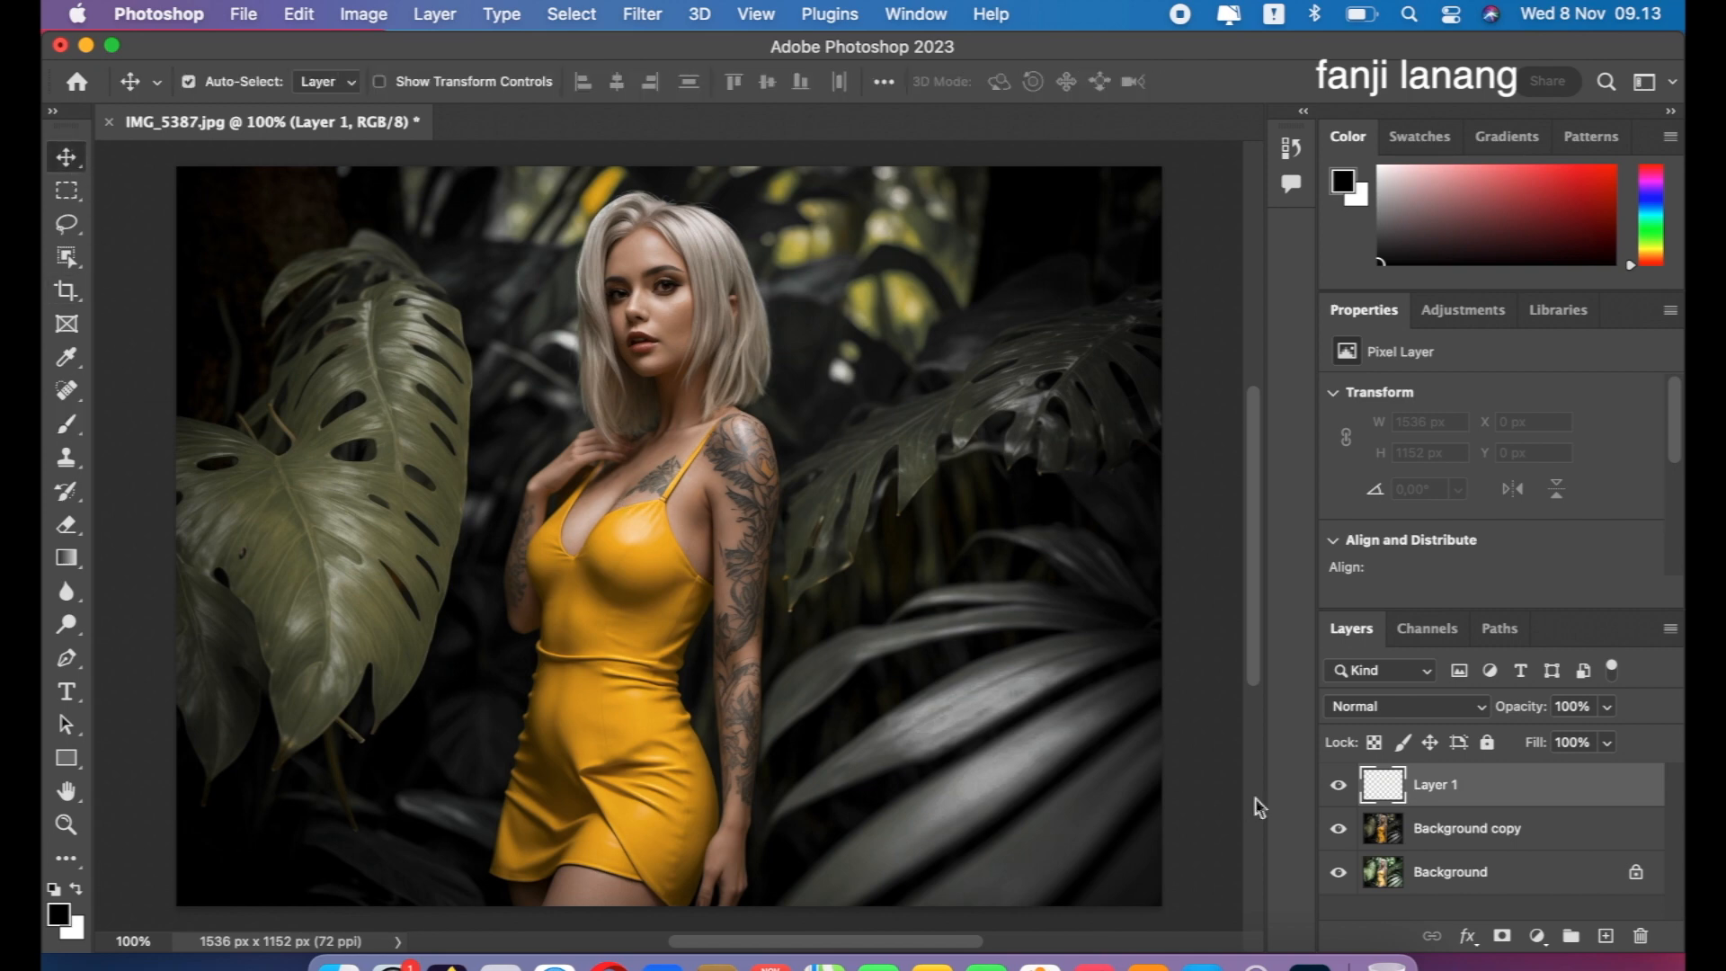
click(1339, 785)
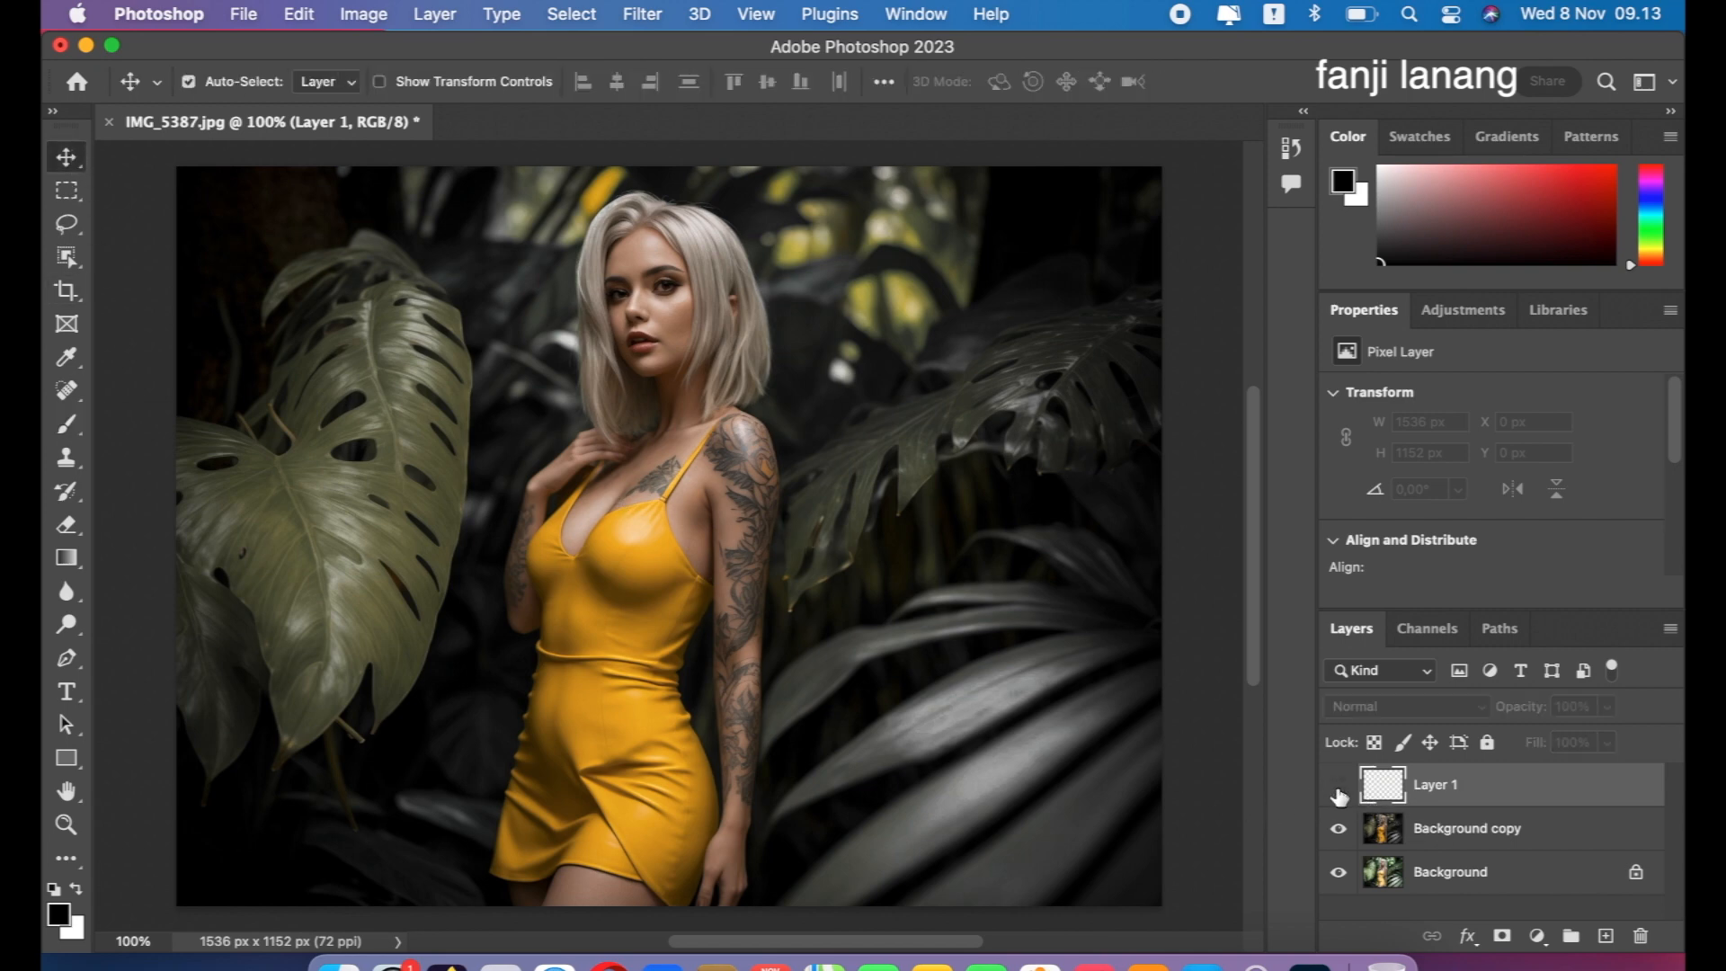
click(1338, 829)
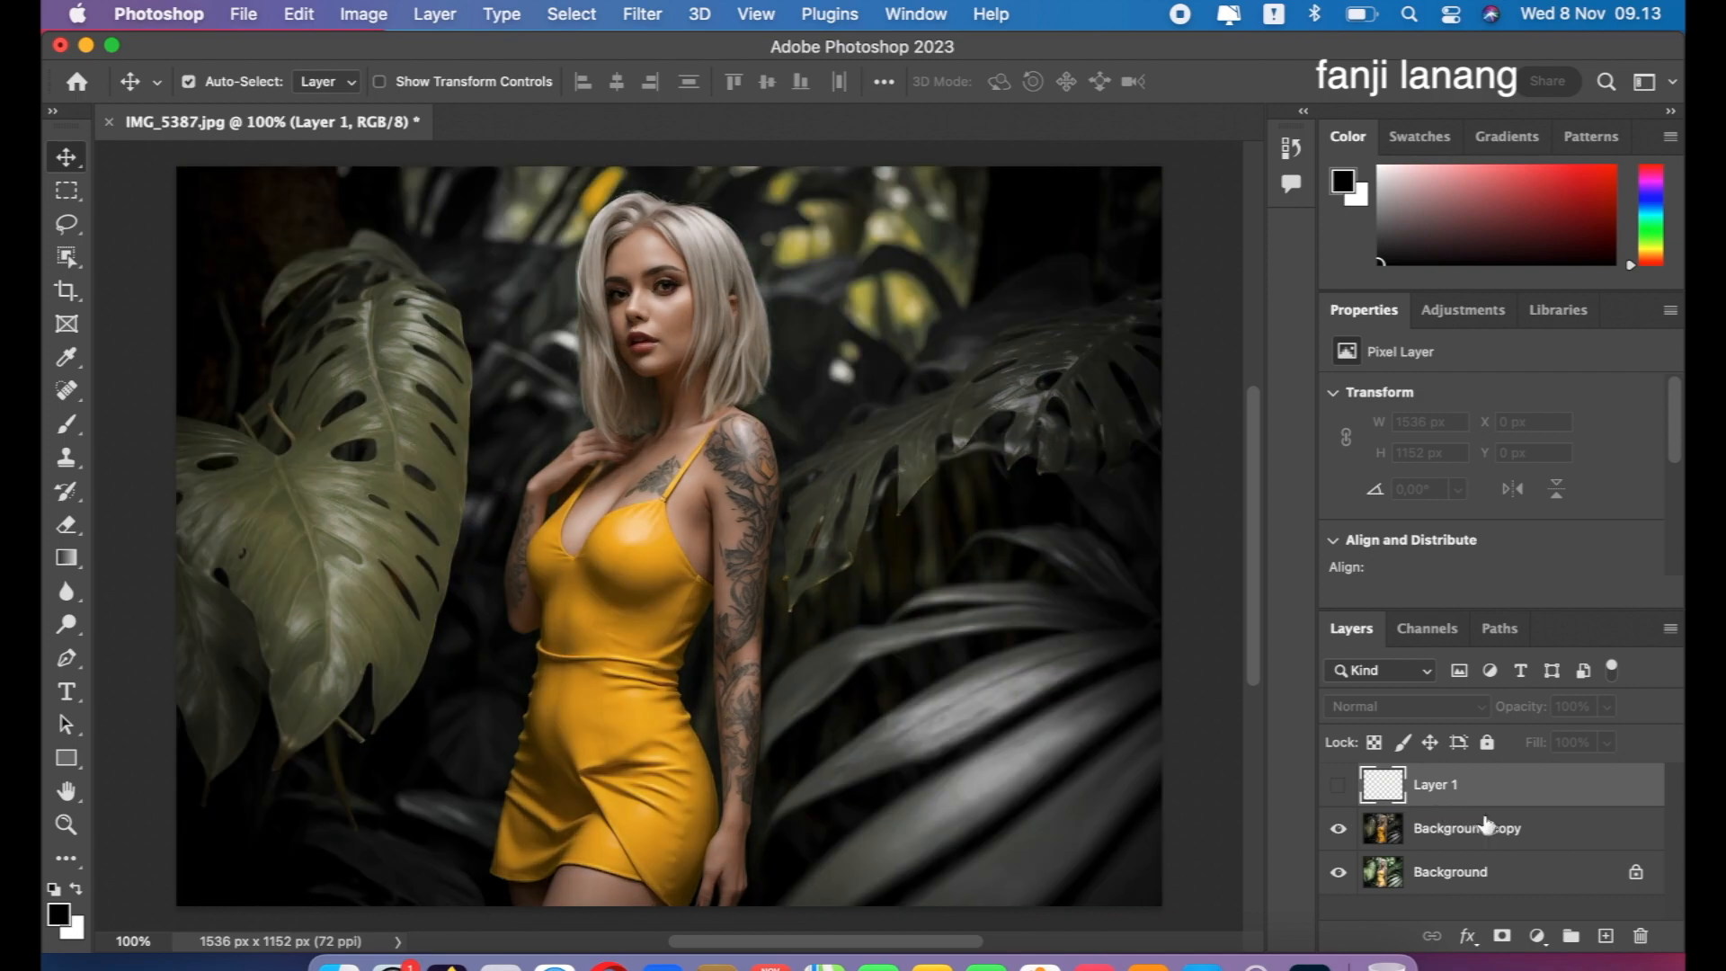